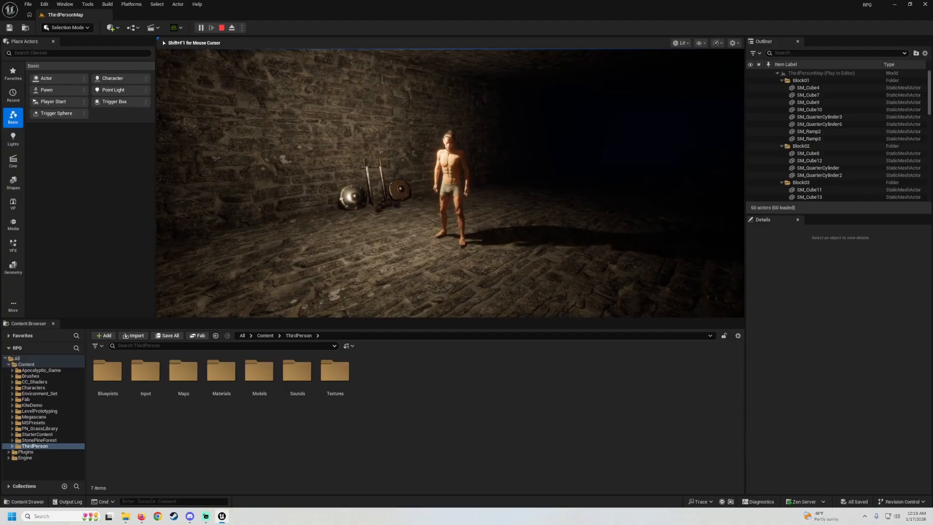
# Step: Walk the character around the stone room beside the swords and shields to examine the running level
pyautogui.press('w')
pyautogui.press('d')
pyautogui.press('s')
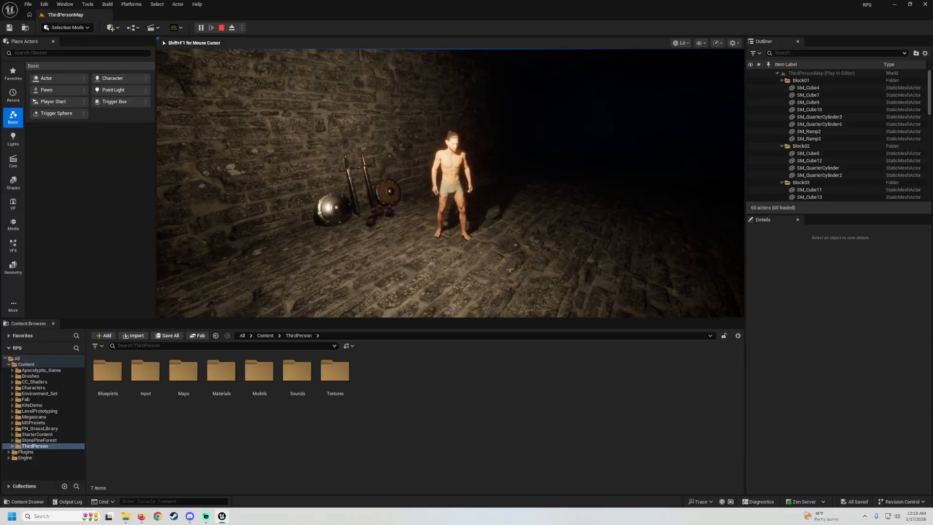
pyautogui.press('d')
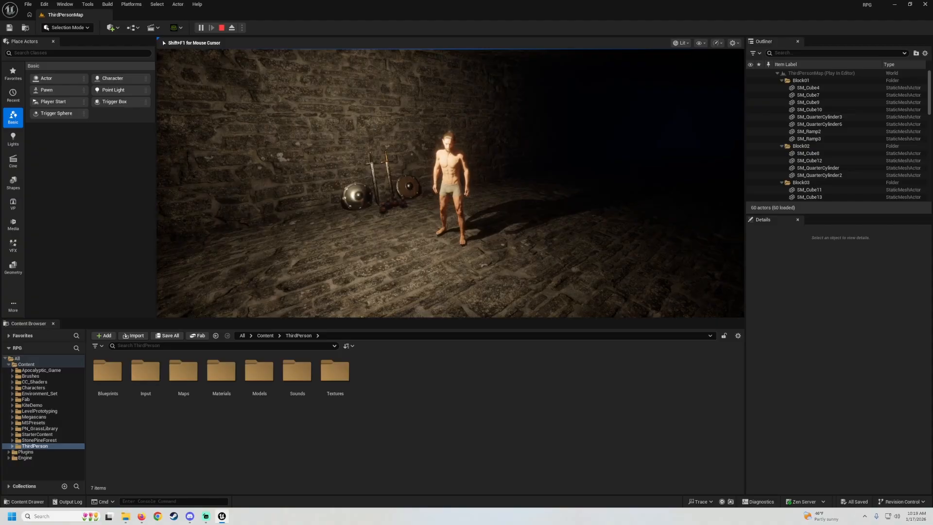
pyautogui.press('d')
pyautogui.press('w')
pyautogui.press('s')
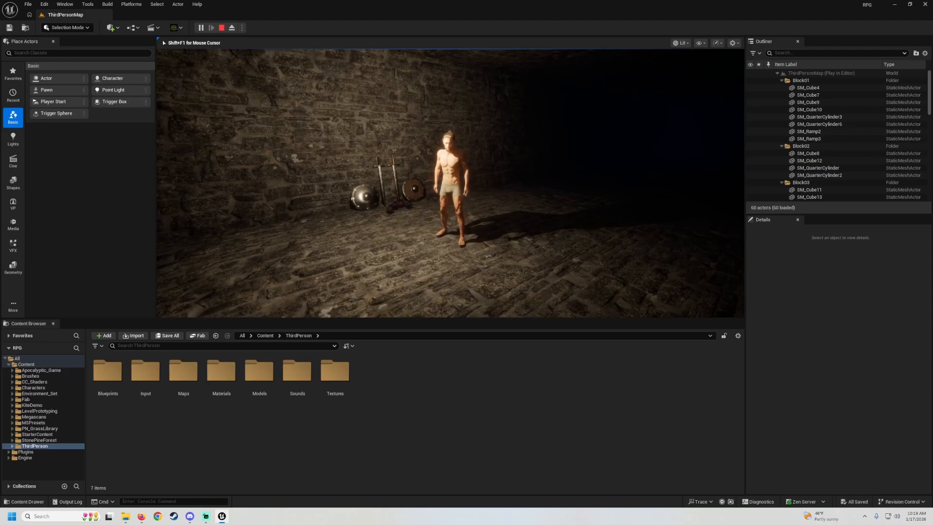
pyautogui.press('d')
pyautogui.press('s')
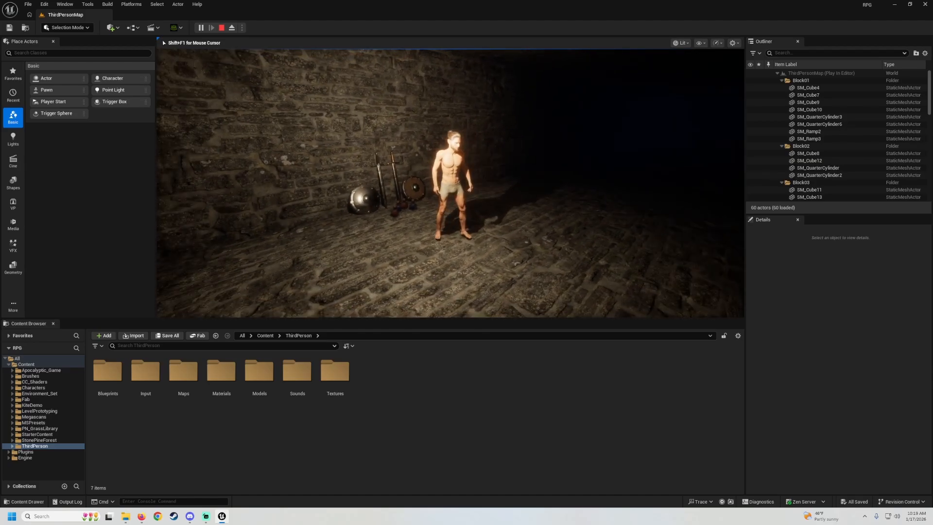
pyautogui.press('w')
pyautogui.press('s')
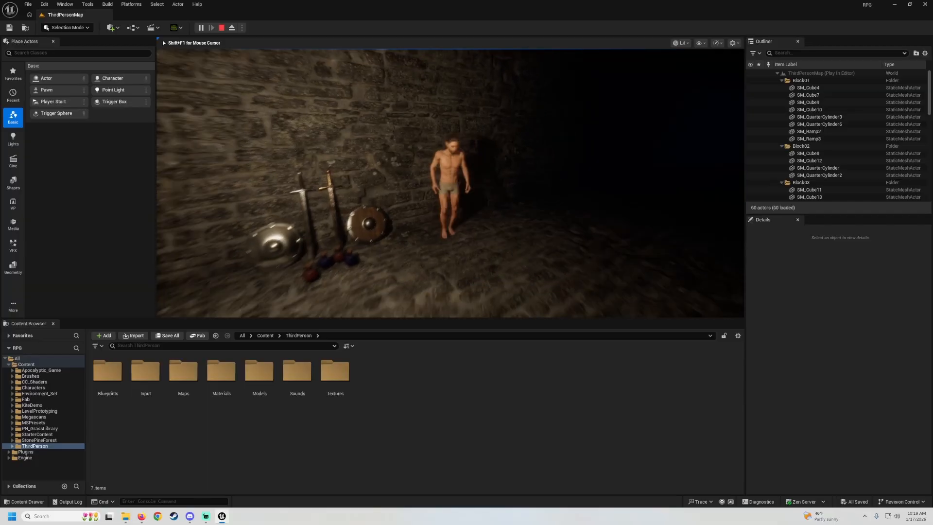
pyautogui.press('w')
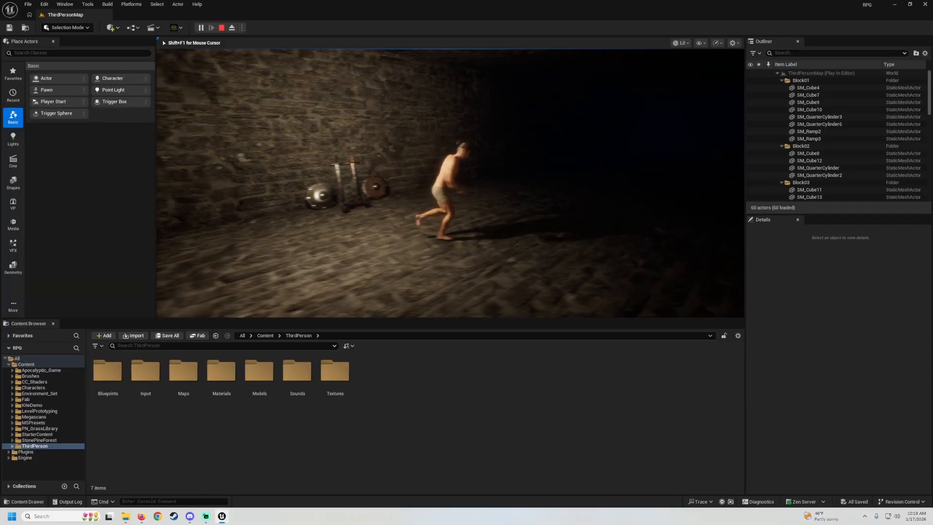
pyautogui.press('s')
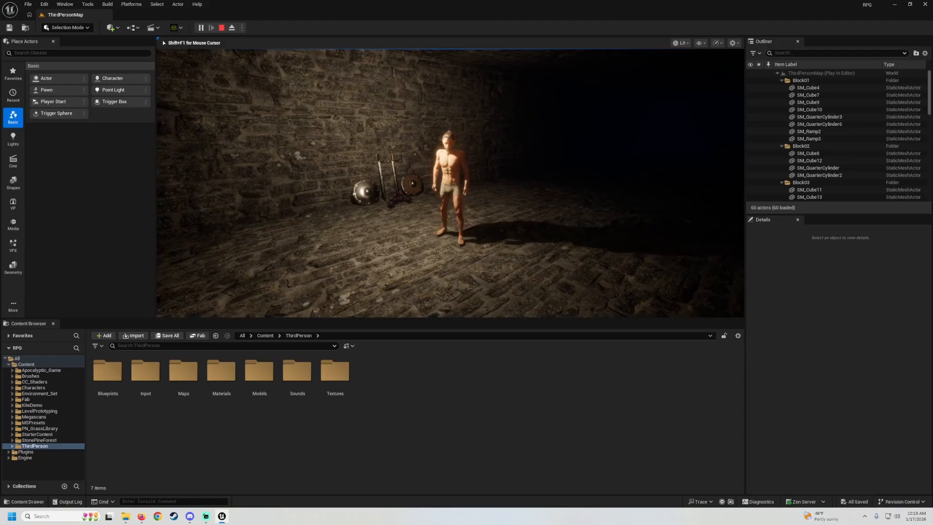
pyautogui.press('d')
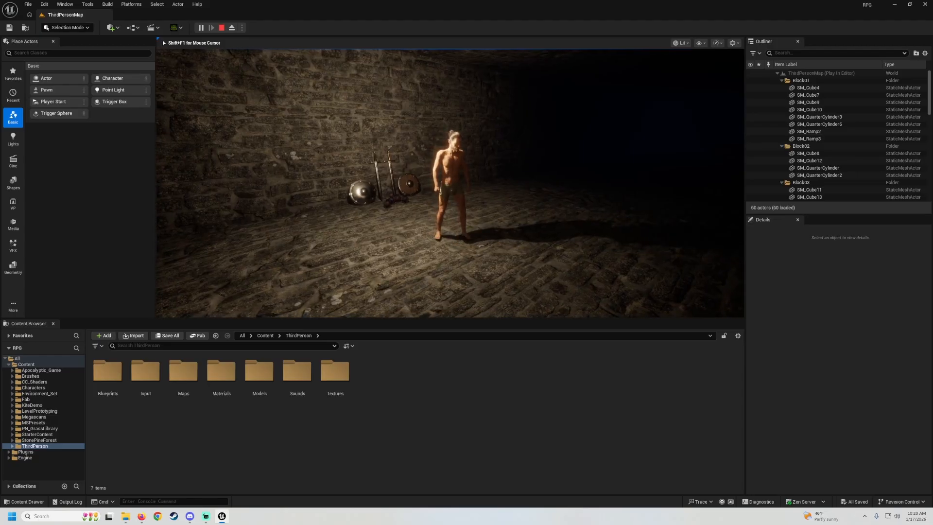
pyautogui.press('w')
pyautogui.press('s')
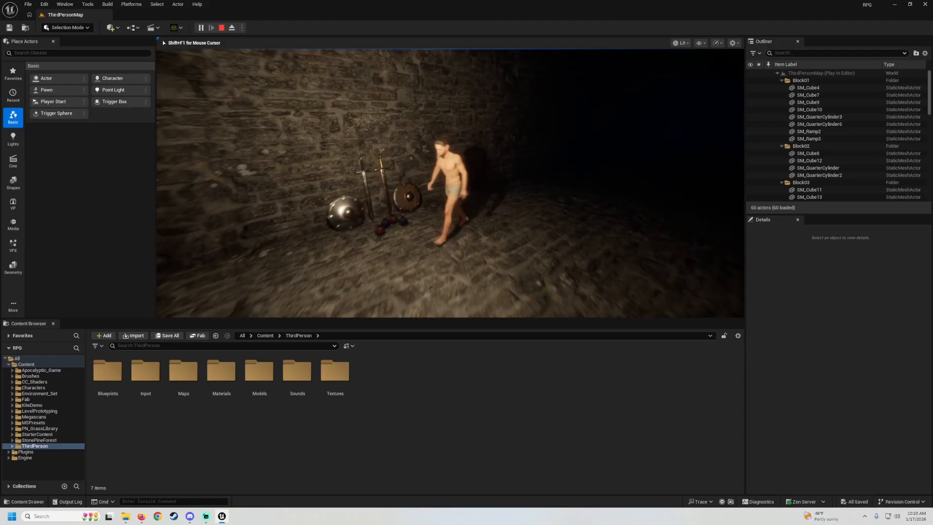
pyautogui.press('w')
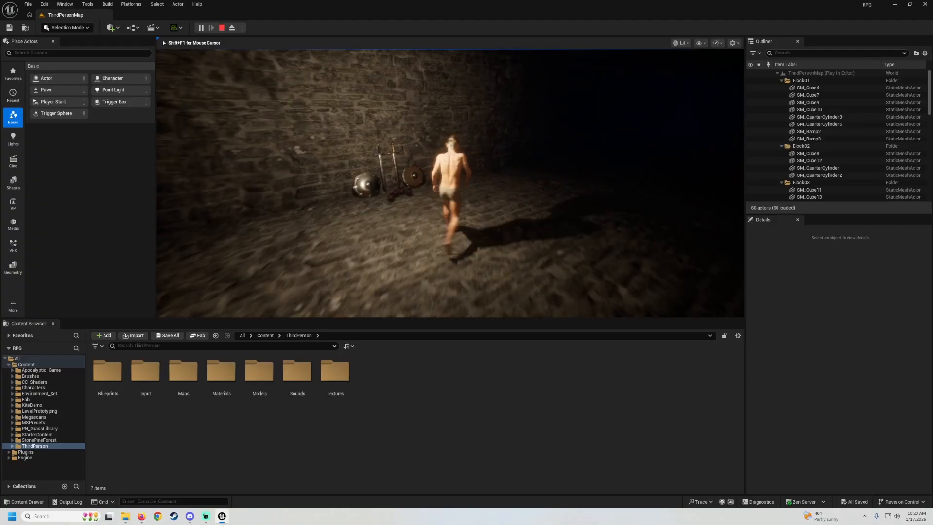
pyautogui.press('s')
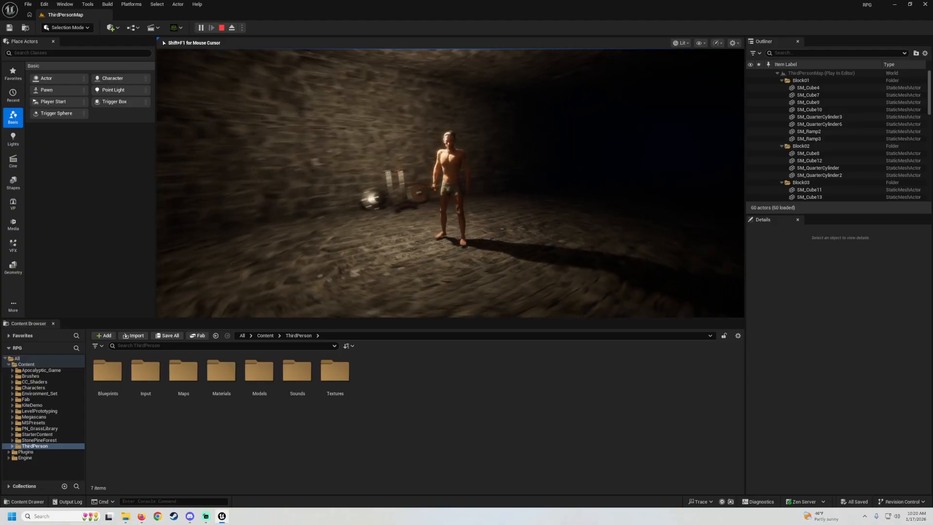
pyautogui.press('w')
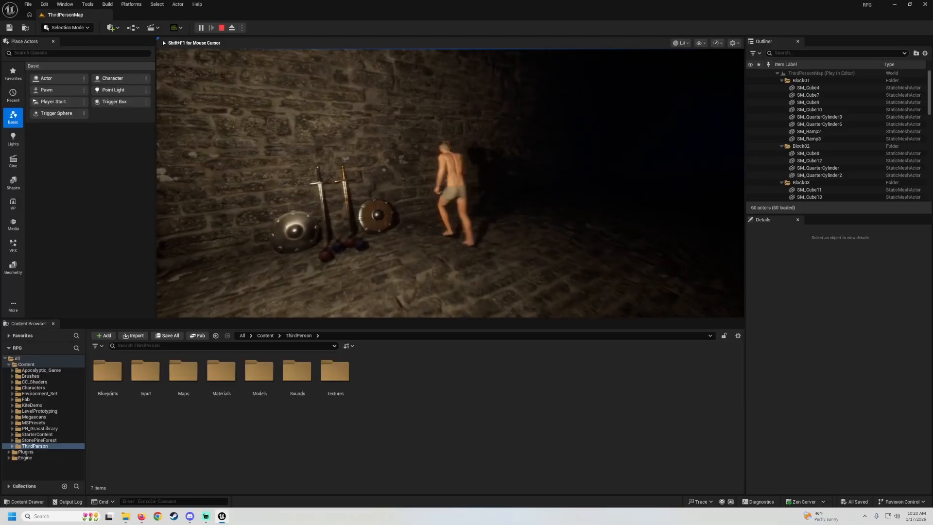
pyautogui.press('s')
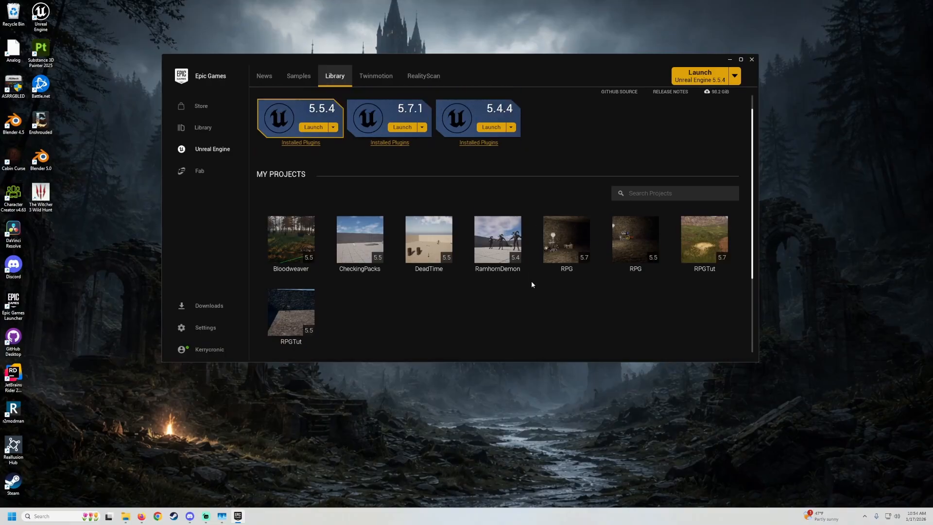
# Step: Switch to the Epic Games Launcher and look through the installed engine versions and the project library
pyautogui.scroll(1, 531, 281)
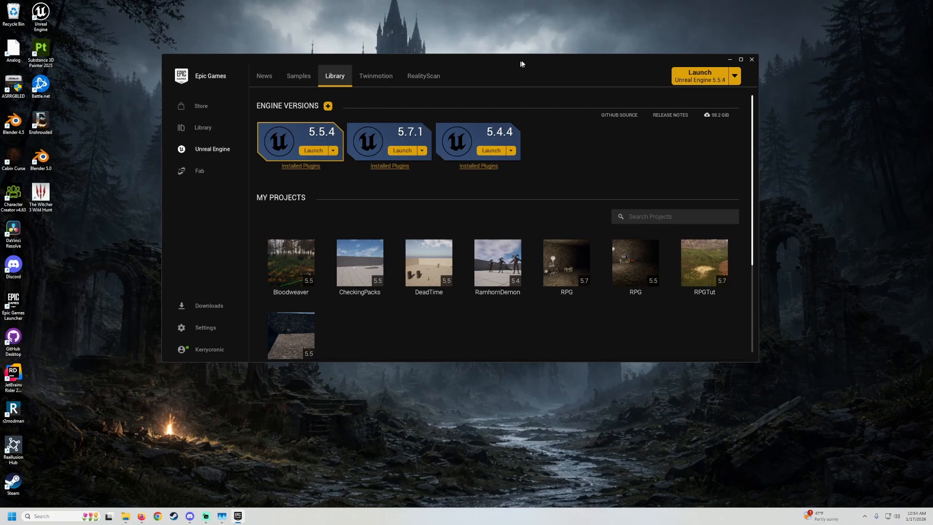
pyautogui.moveTo(520, 64); pyautogui.dragTo(506, 48)
pyautogui.scroll(-3, 524, 240)
pyautogui.scroll(2, 525, 239)
pyautogui.scroll(-2, 527, 258)
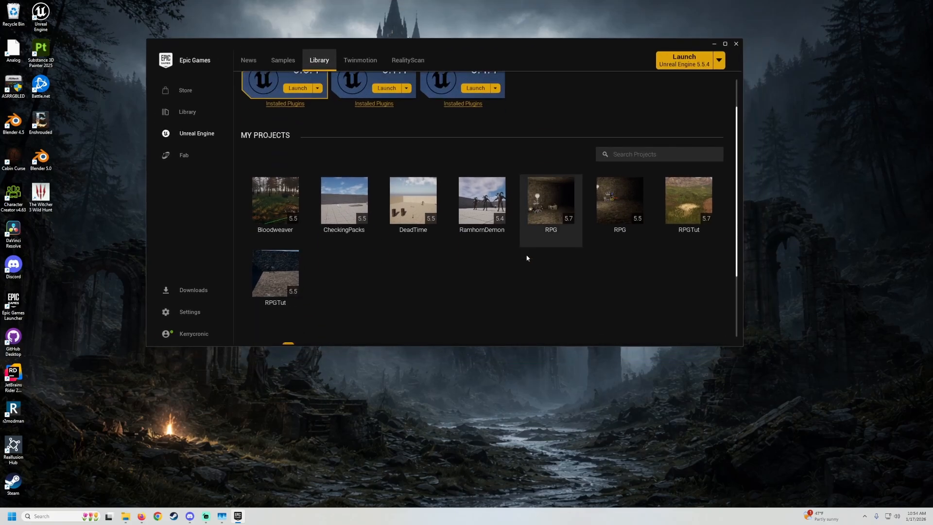
pyautogui.scroll(-5, 526, 258)
pyautogui.scroll(4, 543, 258)
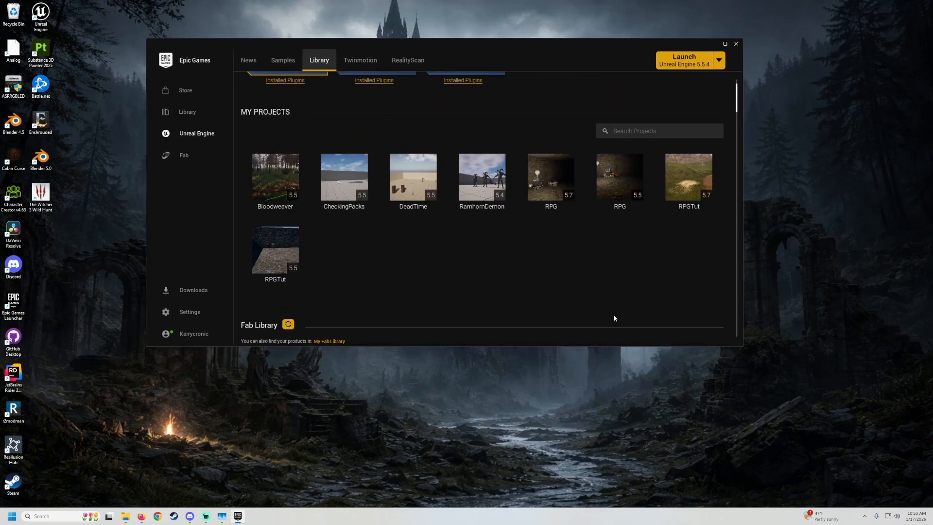
pyautogui.moveTo(686, 190)
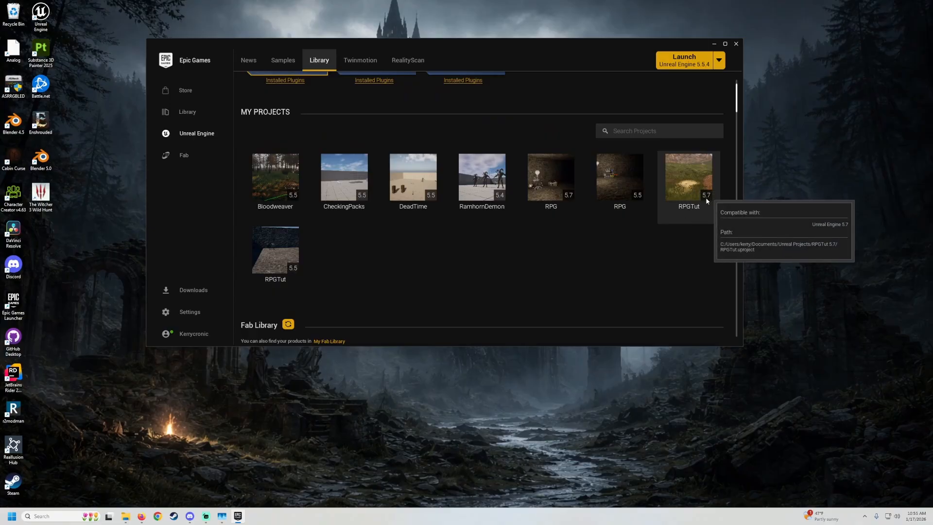
pyautogui.scroll(3, 670, 238)
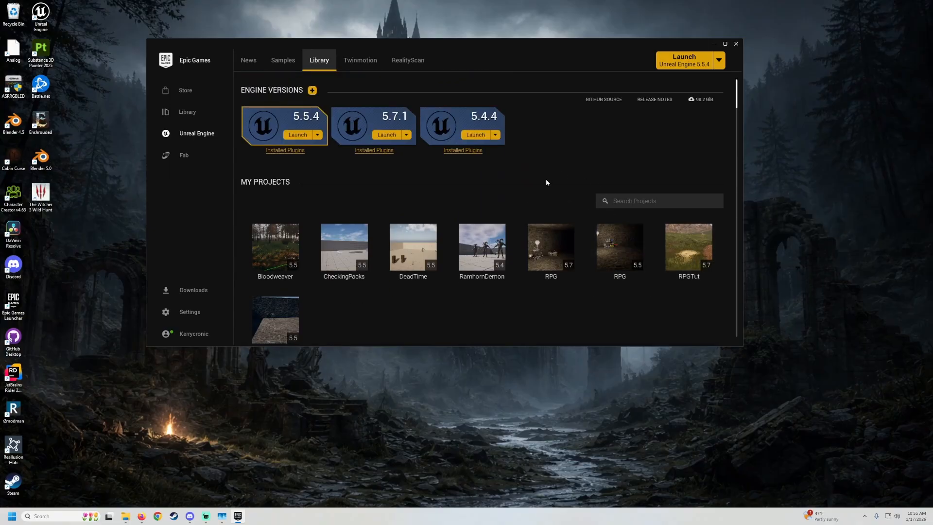
# Step: Launch Unreal Engine 5.7.1, try to open the 5.5 RPGTut project, cancel its conversion and close the project browser
pyautogui.click(385, 134)
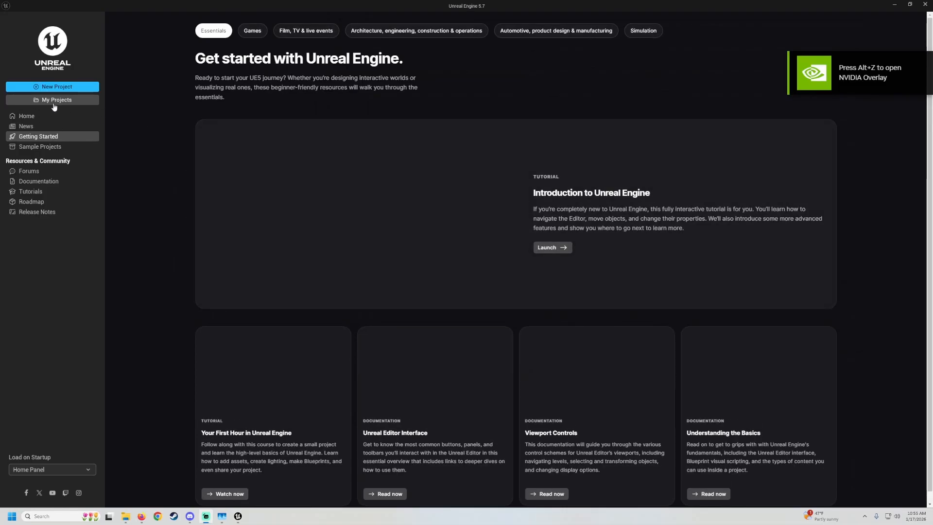
pyautogui.click(48, 102)
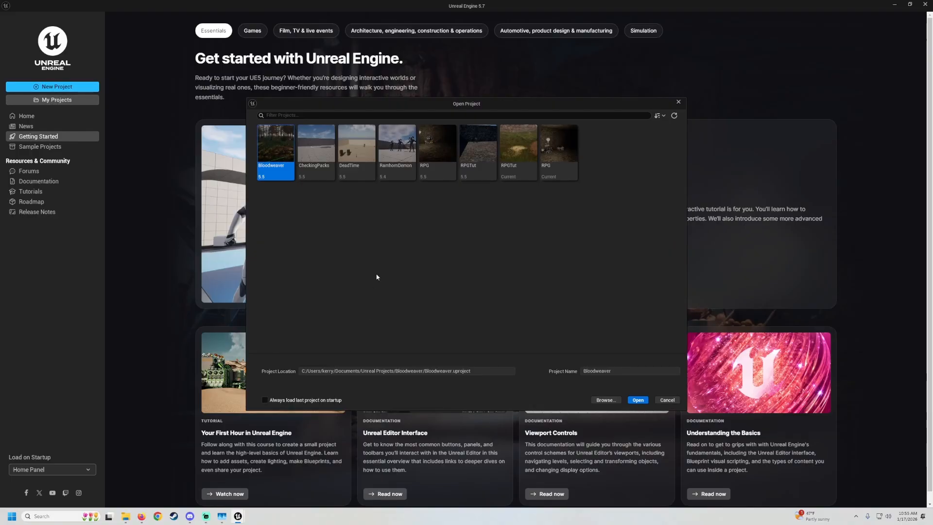
pyautogui.click(471, 170)
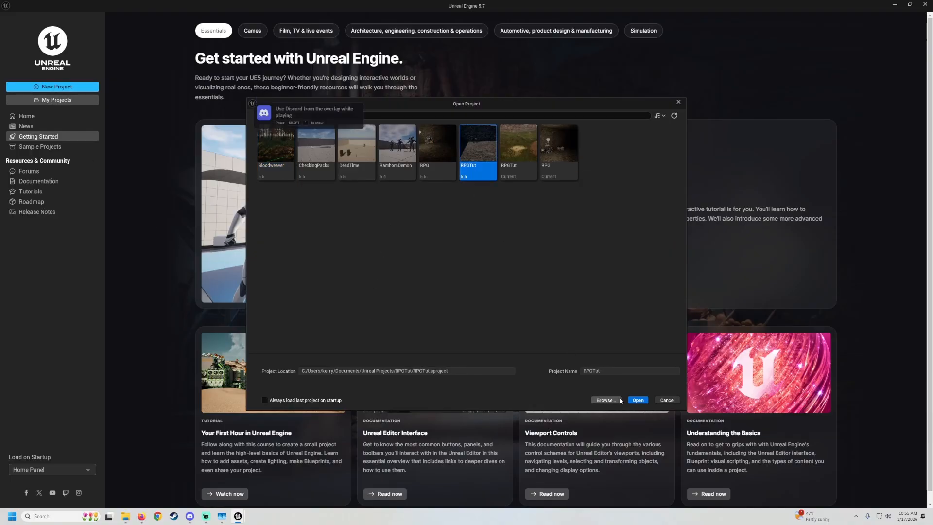
pyautogui.click(636, 400)
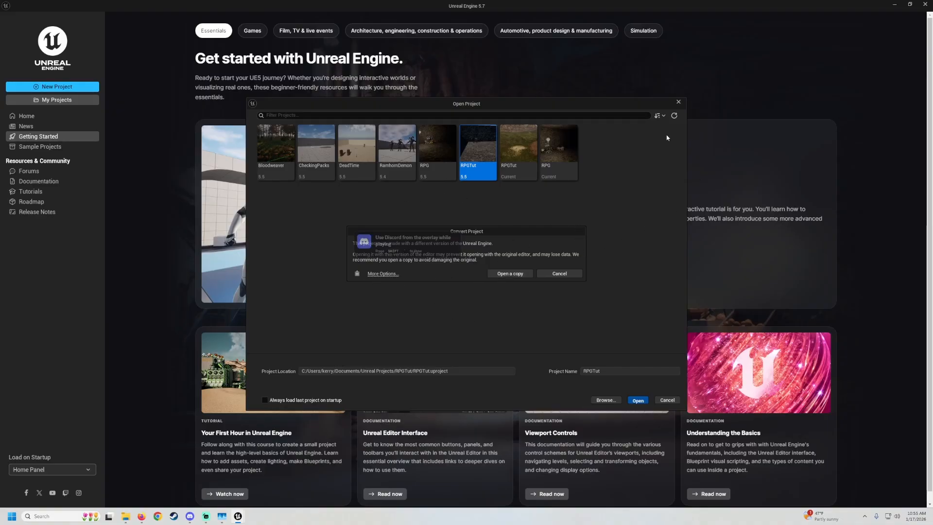
pyautogui.click(556, 274)
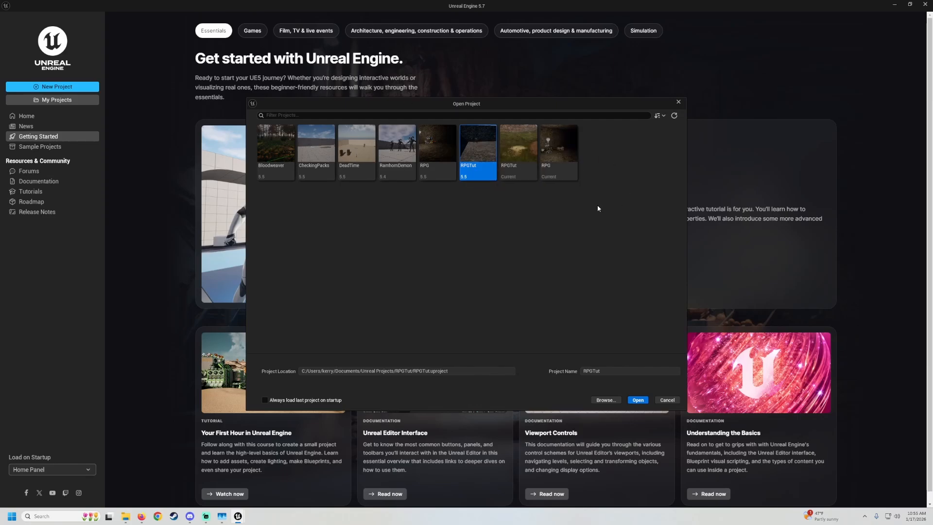
pyautogui.click(678, 102)
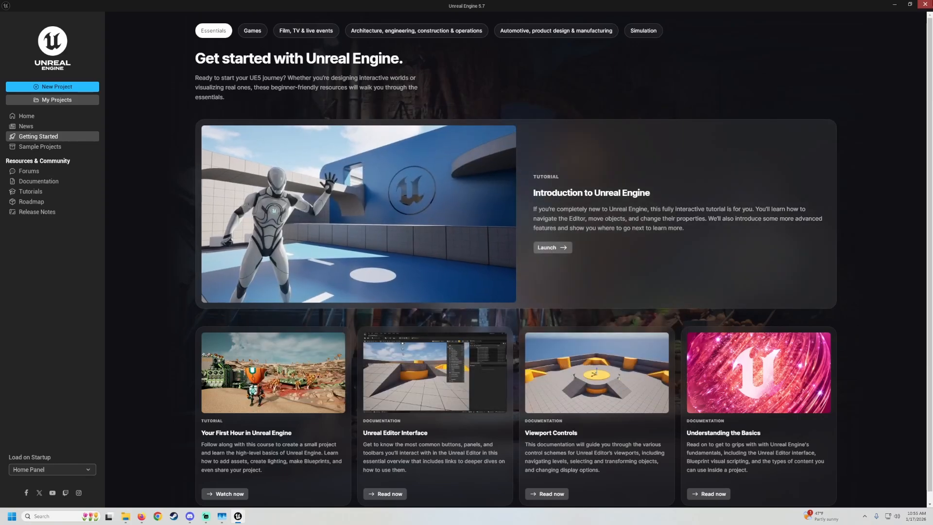
pyautogui.click(925, 4)
# Step: Switch back to the Epic Games Launcher, open the 5.7 version of the RPGTut project and minimize the launcher
pyautogui.press('super')
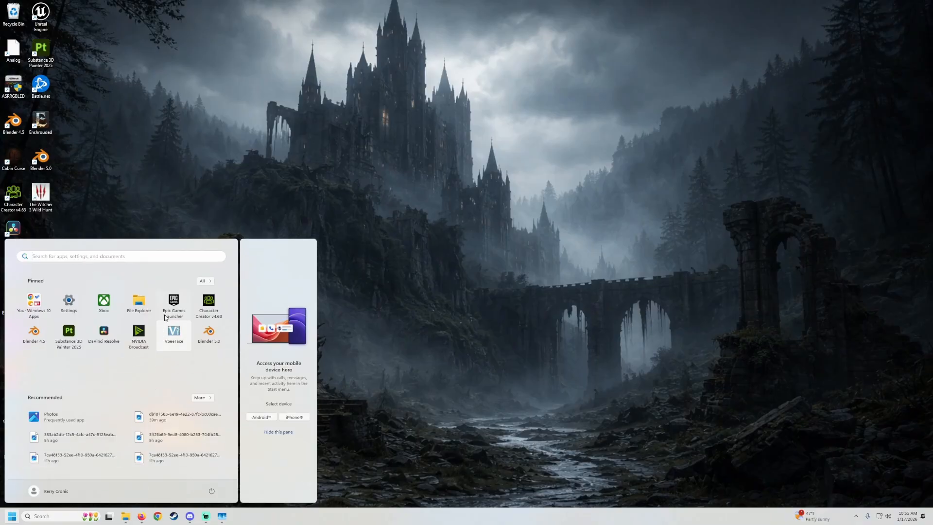
pyautogui.click(173, 303)
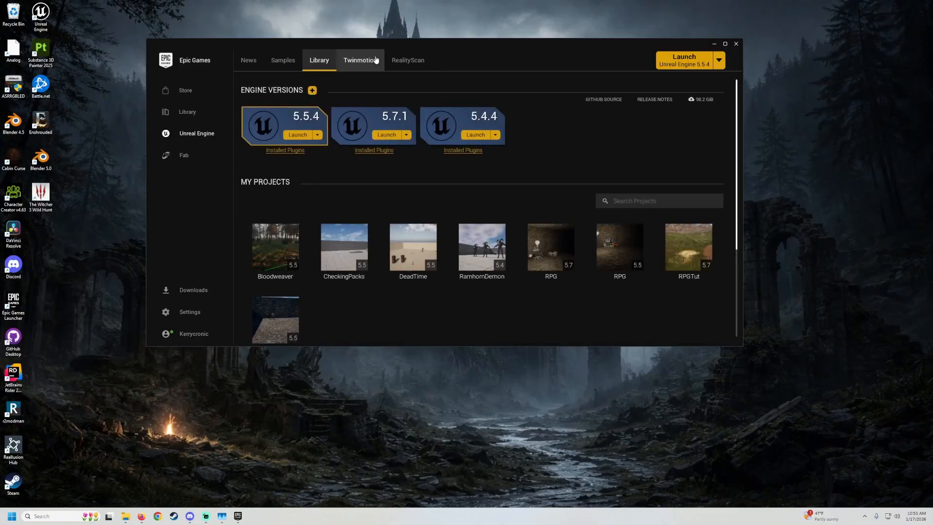
pyautogui.moveTo(528, 43); pyautogui.dragTo(462, 22)
pyautogui.scroll(-2, 437, 204)
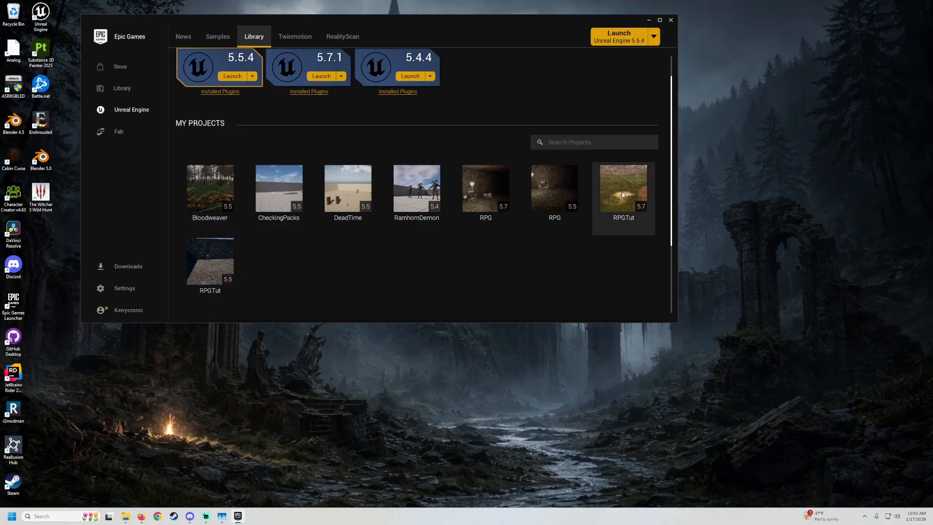
pyautogui.doubleClick(617, 180)
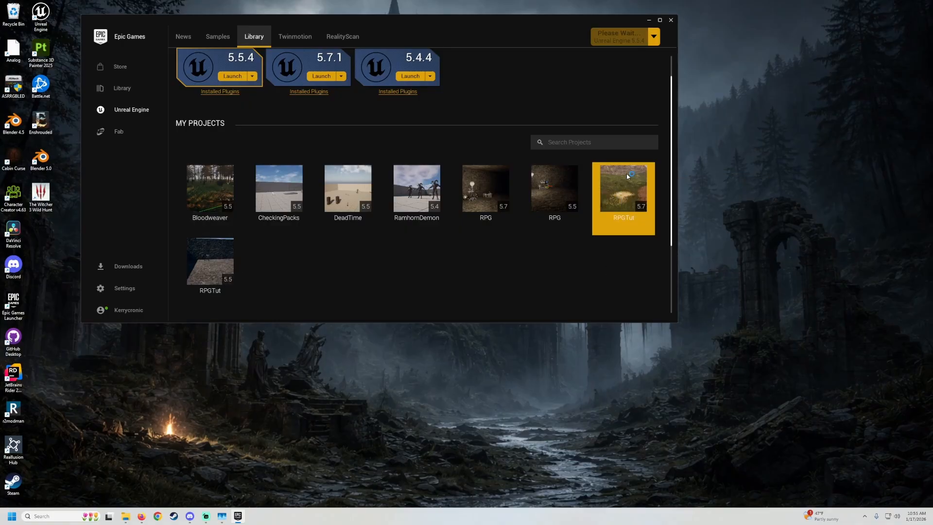
pyautogui.click(649, 20)
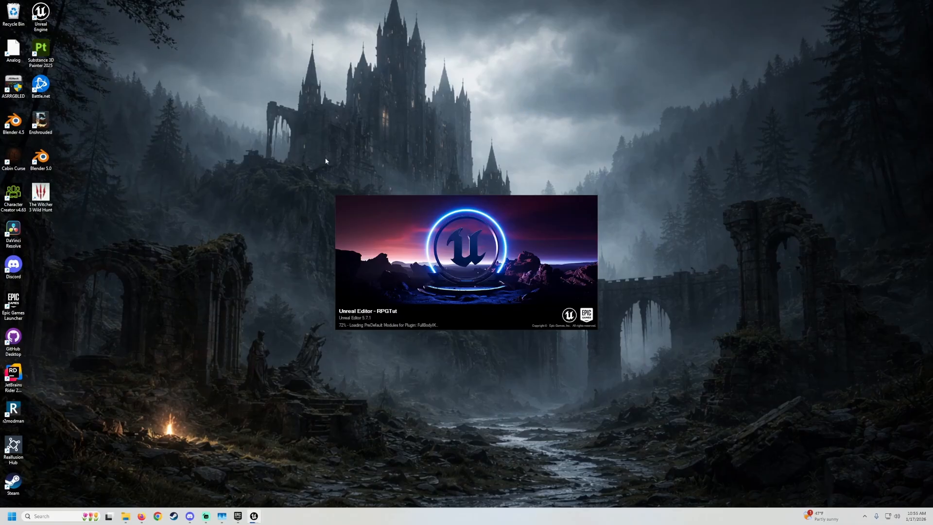
pyautogui.moveTo(303, 174); pyautogui.dragTo(627, 357)
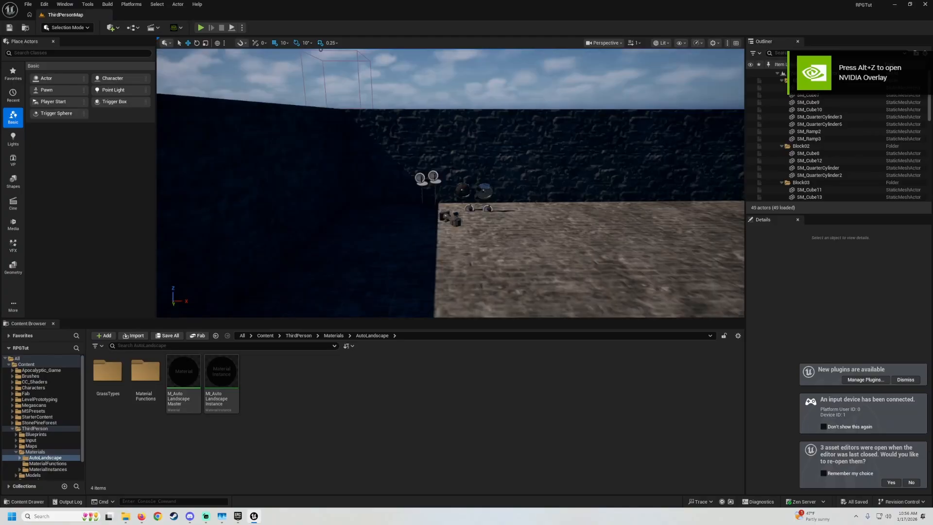
# Step: Open the OpenWorld level from the Maps folder inside the project's ThirdPerson content
pyautogui.moveTo(450, 183); pyautogui.dragTo(517, 182, button='right')
pyautogui.click(31, 429)
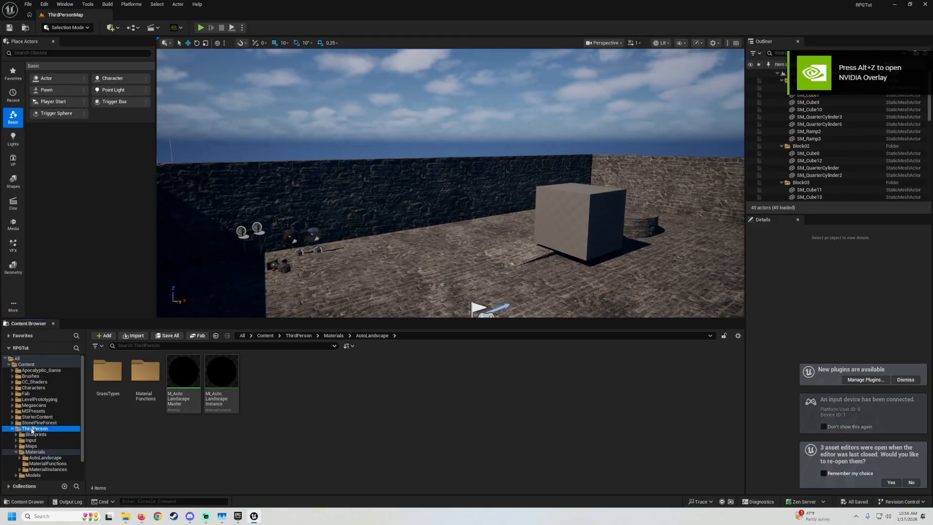
pyautogui.moveTo(479, 307); pyautogui.dragTo(418, 292, button='right')
pyautogui.click(12, 429)
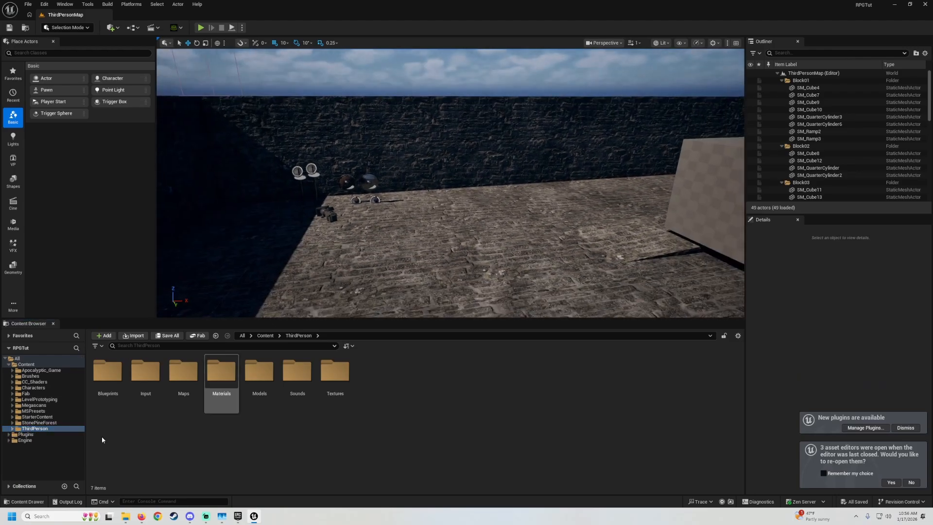
pyautogui.doubleClick(180, 376)
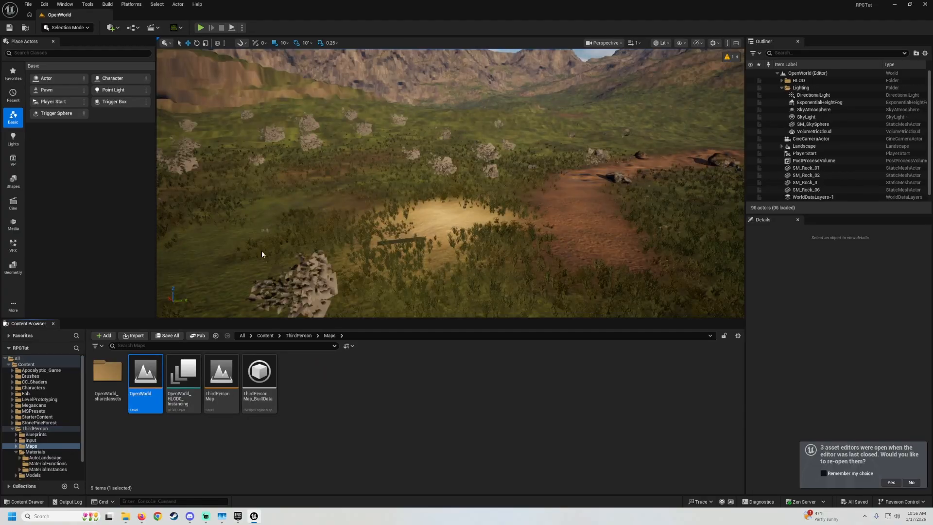
# Step: Switch the editor to Landscape mode over the grassy terrain and bring up its Paint tools
pyautogui.moveTo(261, 250); pyautogui.dragTo(236, 258, button='right')
pyautogui.press('w')
pyautogui.press('s')
pyautogui.press('a')
pyautogui.click(68, 28)
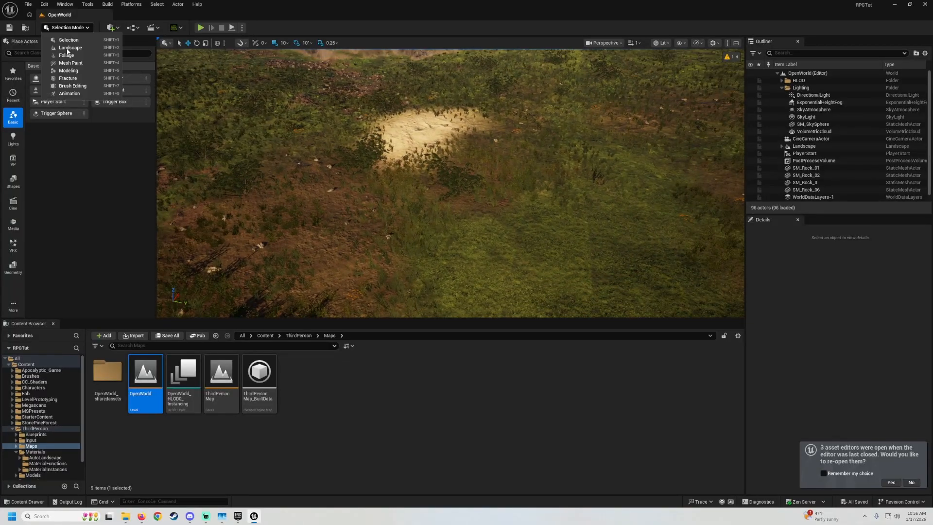
pyautogui.click(69, 49)
pyautogui.click(101, 54)
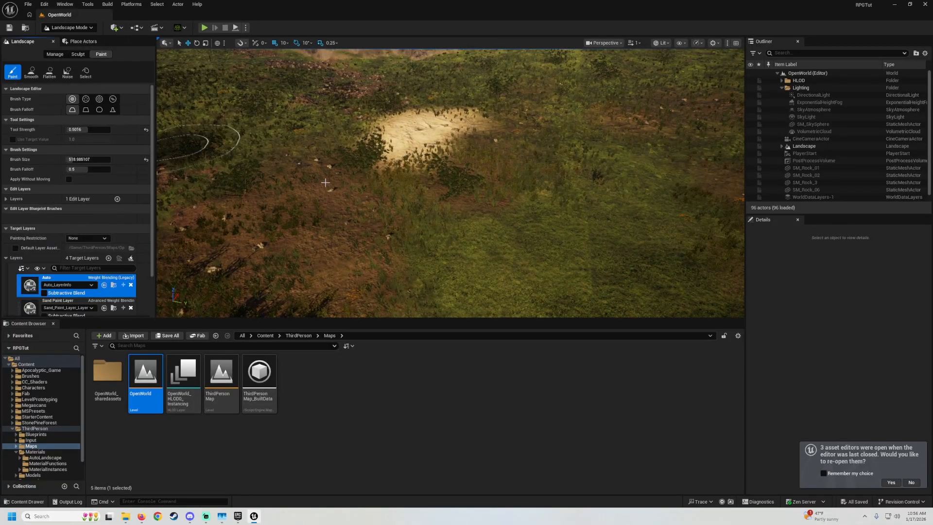
# Step: Paint a roughly round sand patch on the grassy terrain with the Sand Paint Layer
pyautogui.moveTo(324, 183)
pyautogui.mouseDown(button='right')
pyautogui.moveTo(383, 170)
pyautogui.moveTo(383, 194)
pyautogui.moveTo(404, 197)
pyautogui.mouseUp(button='right')
pyautogui.rightClick(343, 186)
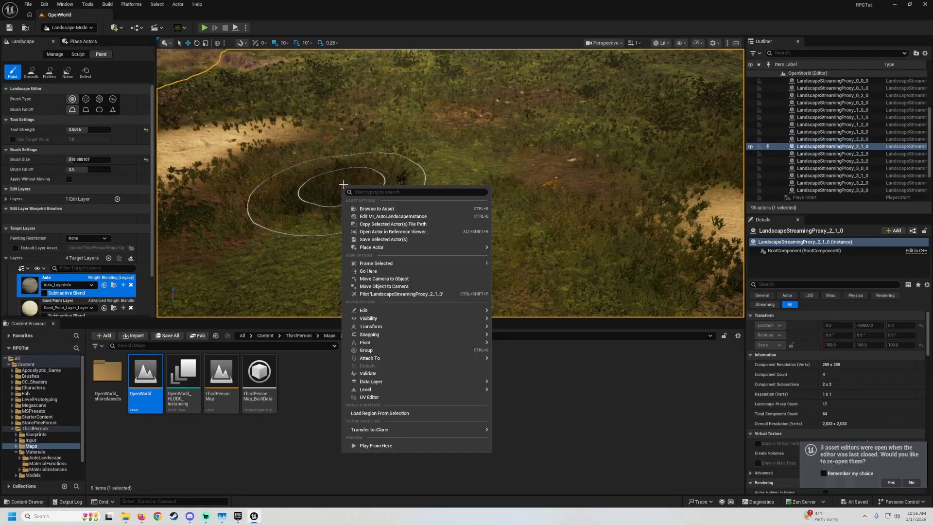
pyautogui.moveTo(340, 186)
pyautogui.mouseDown(button='right')
pyautogui.moveTo(326, 179)
pyautogui.moveTo(214, 226)
pyautogui.moveTo(386, 163)
pyautogui.mouseUp(button='right')
pyautogui.click(59, 300)
pyautogui.moveTo(385, 163); pyautogui.dragTo(337, 177)
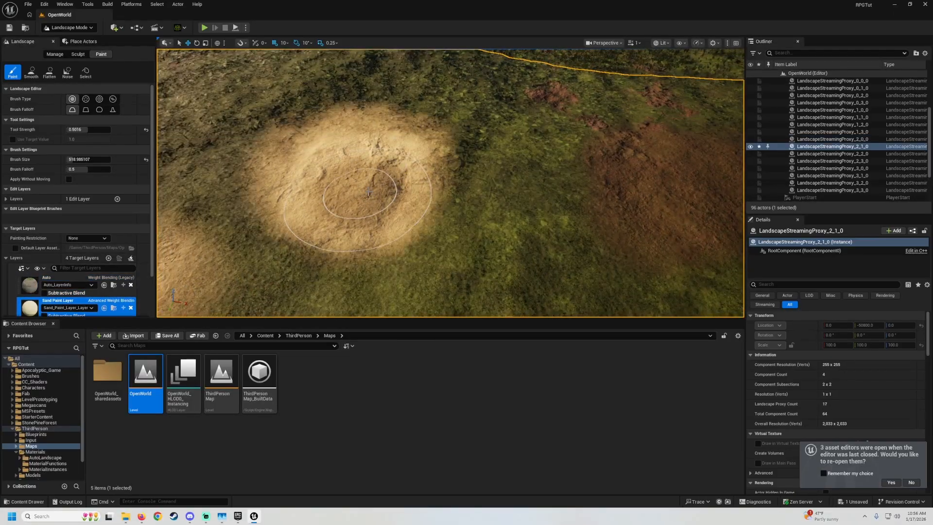
pyautogui.scroll(6, 368, 192)
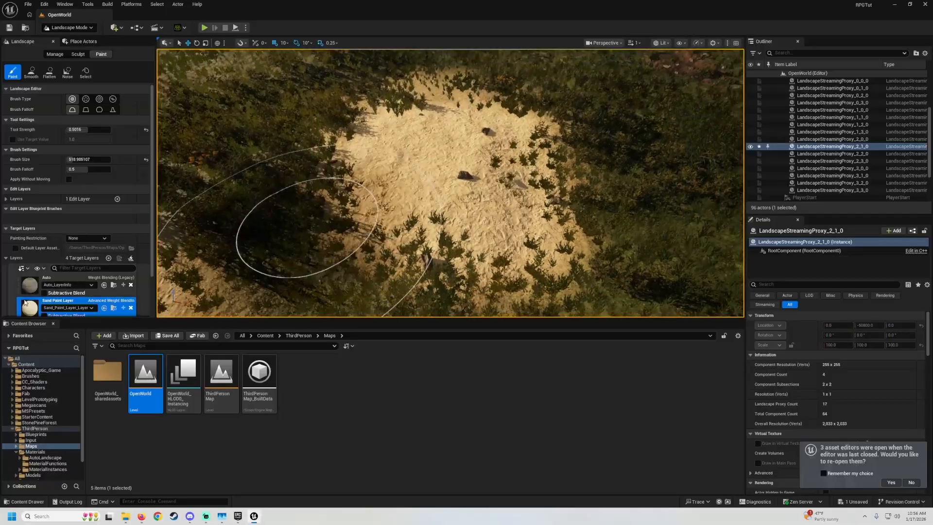
# Step: Erase the newly painted sand patch from the grass using the Sand Paint Layer
pyautogui.click(63, 279)
pyautogui.moveTo(272, 189); pyautogui.dragTo(233, 165, button='right')
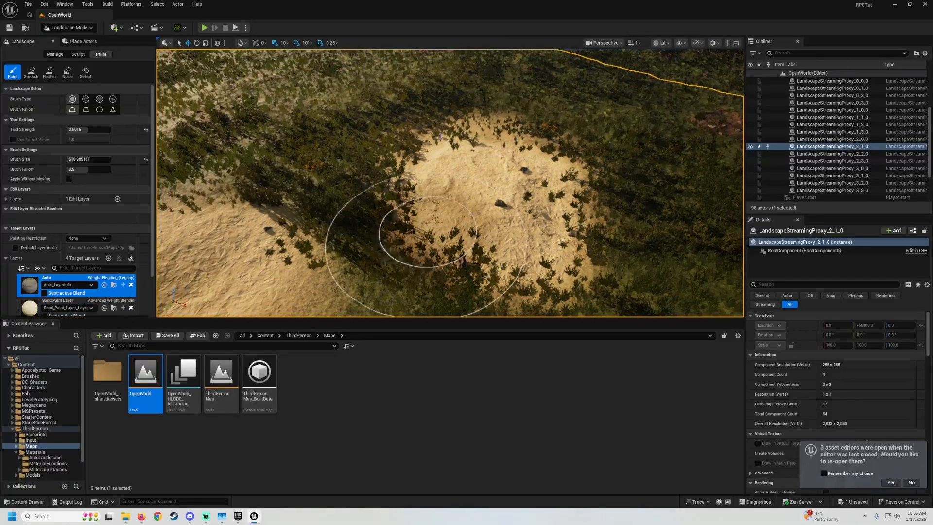
pyautogui.moveTo(466, 186); pyautogui.dragTo(326, 226, button='right')
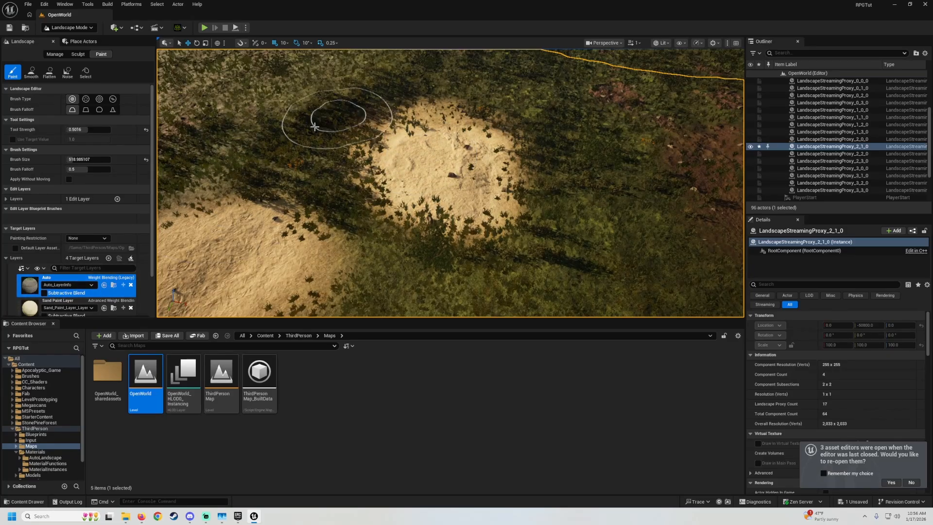
pyautogui.scroll(-3, 73, 234)
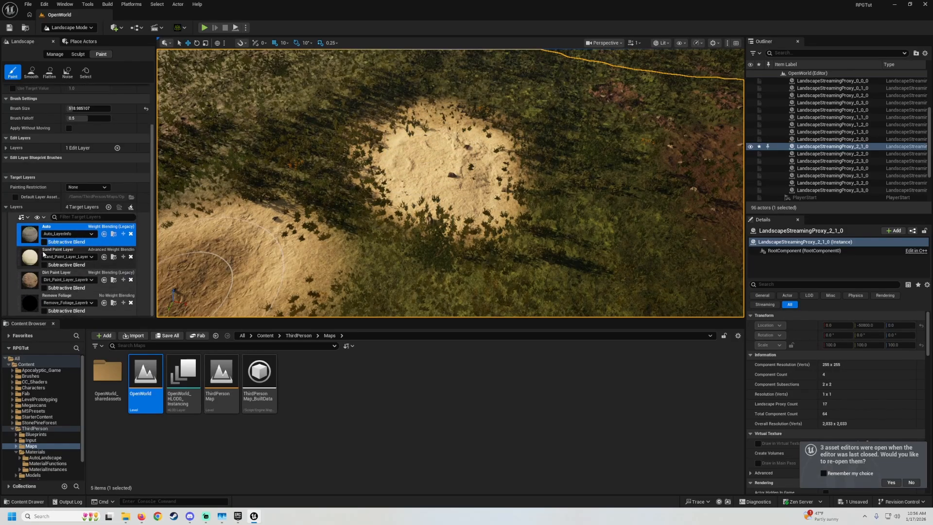
pyautogui.click(59, 250)
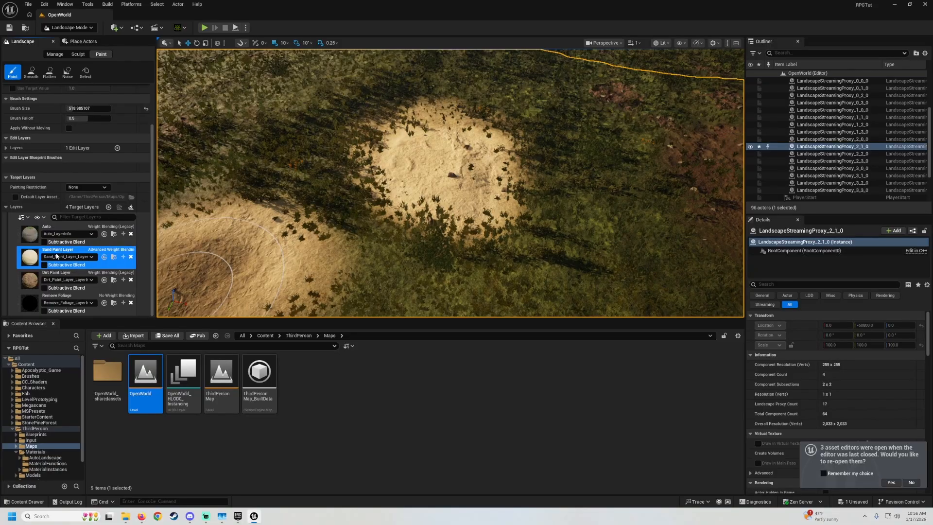
pyautogui.keyDown('shift'); pyautogui.moveTo(489, 240); pyautogui.dragTo(403, 156); pyautogui.keyUp('shift')
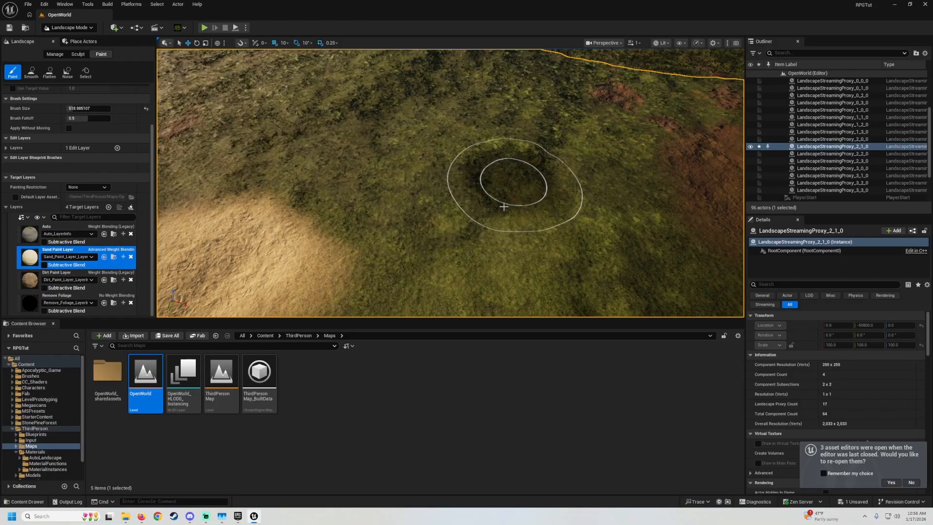
pyautogui.moveTo(459, 234)
pyautogui.mouseDown(button='right')
pyautogui.moveTo(528, 199)
pyautogui.moveTo(586, 194)
pyautogui.moveTo(642, 165)
pyautogui.moveTo(534, 228)
pyautogui.moveTo(459, 233)
pyautogui.mouseUp(button='right')
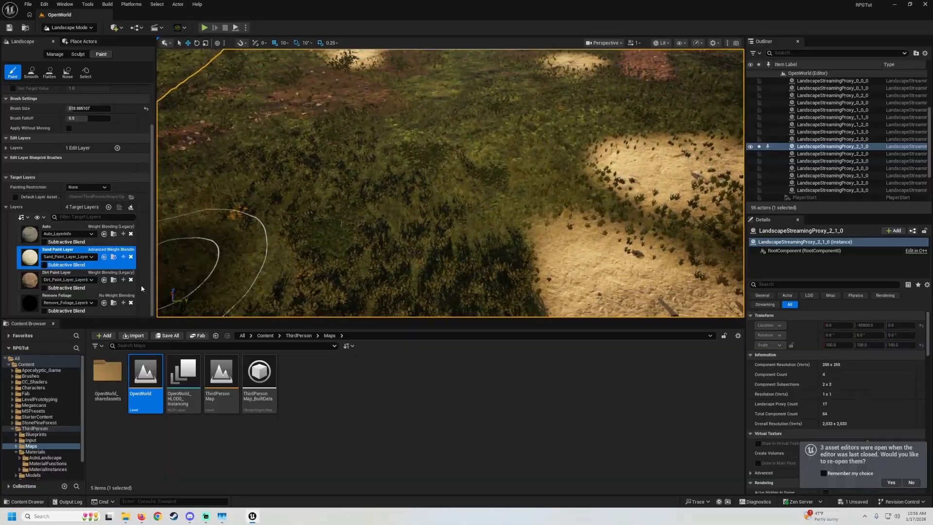
# Step: Paint a dirt patch on the bushy grass beside the sand areas with the Dirt Paint Layer
pyautogui.click(62, 273)
pyautogui.moveTo(404, 225)
pyautogui.mouseDown(button='right')
pyautogui.moveTo(438, 209)
pyautogui.moveTo(404, 224)
pyautogui.mouseUp(button='right')
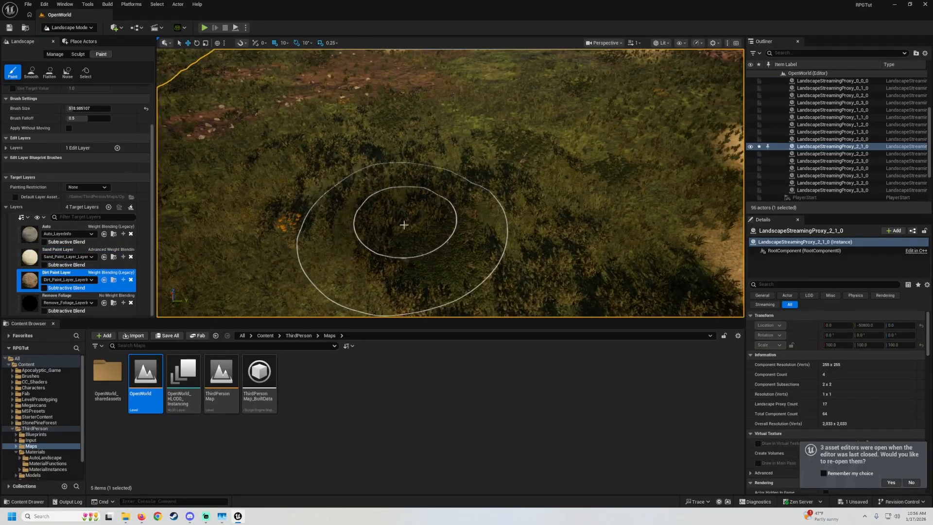
pyautogui.moveTo(404, 225); pyautogui.dragTo(355, 265)
pyautogui.moveTo(391, 232)
pyautogui.mouseDown(button='right')
pyautogui.moveTo(416, 162)
pyautogui.moveTo(428, 163)
pyautogui.moveTo(398, 175)
pyautogui.mouseUp(button='right')
# Step: Paint the Remove Foliage layer over the new dirt patch to clear its plants
pyautogui.click(63, 297)
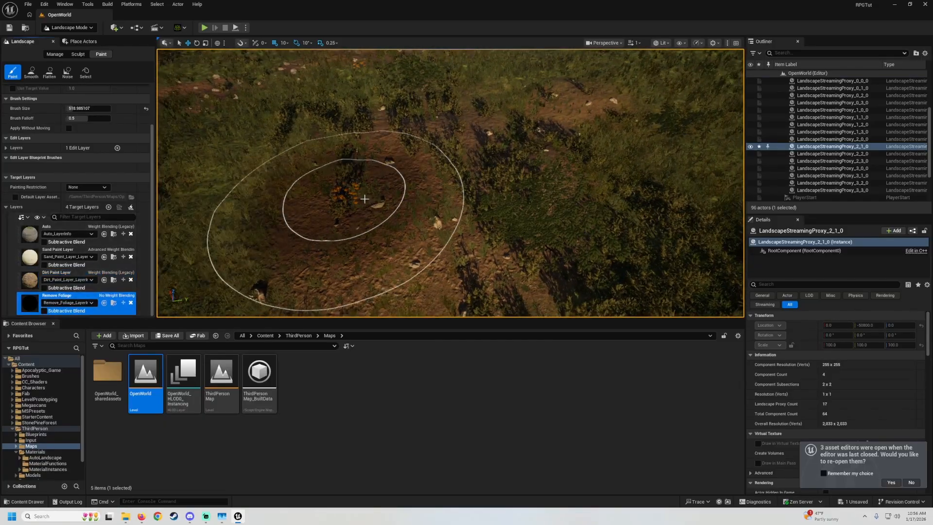
pyautogui.moveTo(380, 199); pyautogui.dragTo(479, 146)
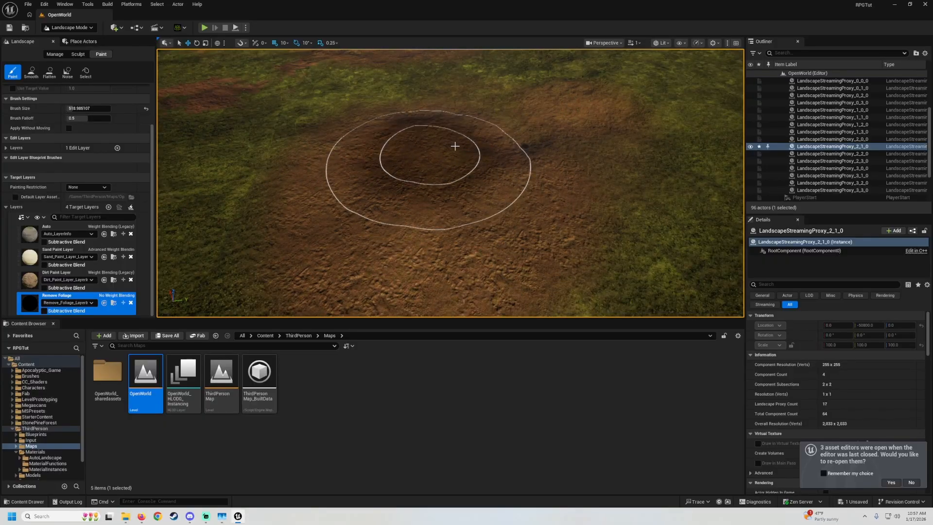
pyautogui.moveTo(466, 190); pyautogui.dragTo(439, 214, button='right')
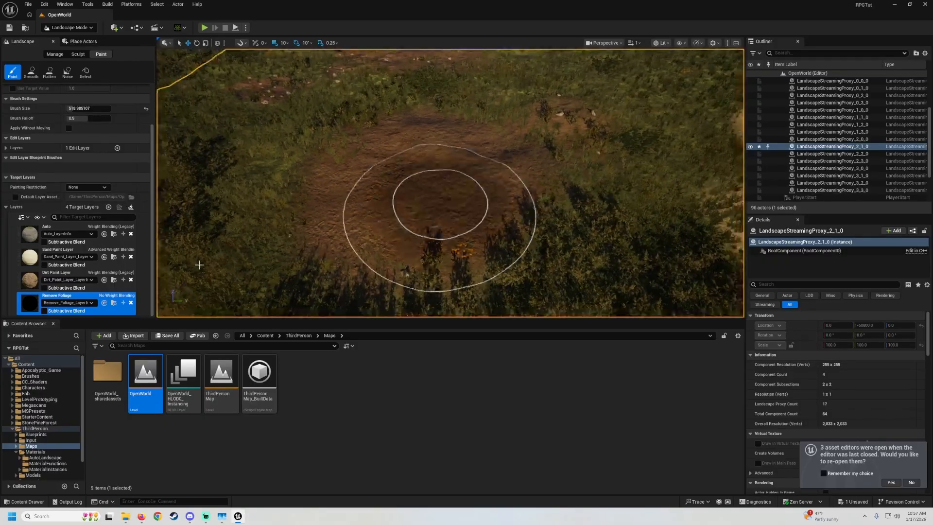
pyautogui.moveTo(391, 110); pyautogui.dragTo(346, 164)
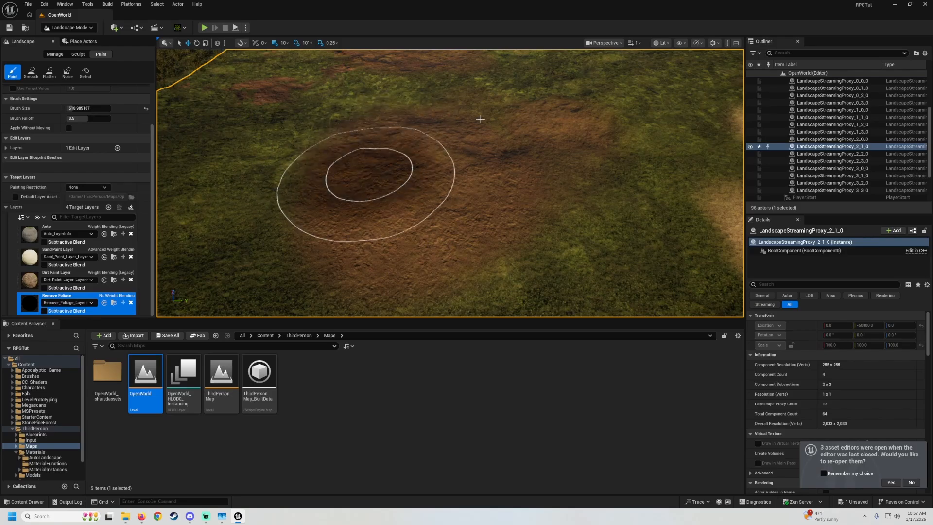
pyautogui.moveTo(473, 217)
pyautogui.mouseDown(button='right')
pyautogui.moveTo(470, 179)
pyautogui.moveTo(444, 183)
pyautogui.moveTo(457, 197)
pyautogui.moveTo(468, 181)
pyautogui.moveTo(418, 185)
pyautogui.mouseUp(button='right')
# Step: Examine the Blend Method options of the Auto layer's Auto_LayerInfo asset, leave the method as is and close the asset
pyautogui.click(71, 228)
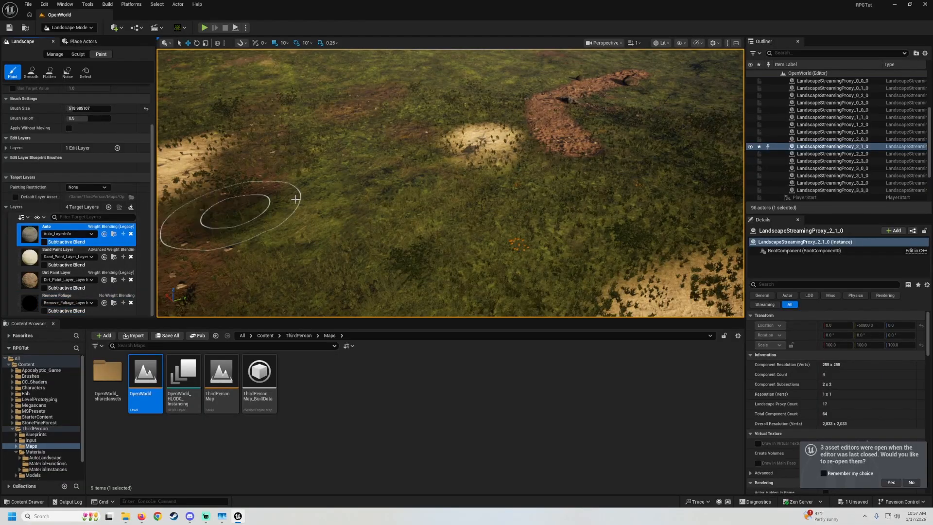
pyautogui.moveTo(243, 212)
pyautogui.mouseDown(button='right')
pyautogui.moveTo(204, 212)
pyautogui.moveTo(285, 207)
pyautogui.mouseUp(button='right')
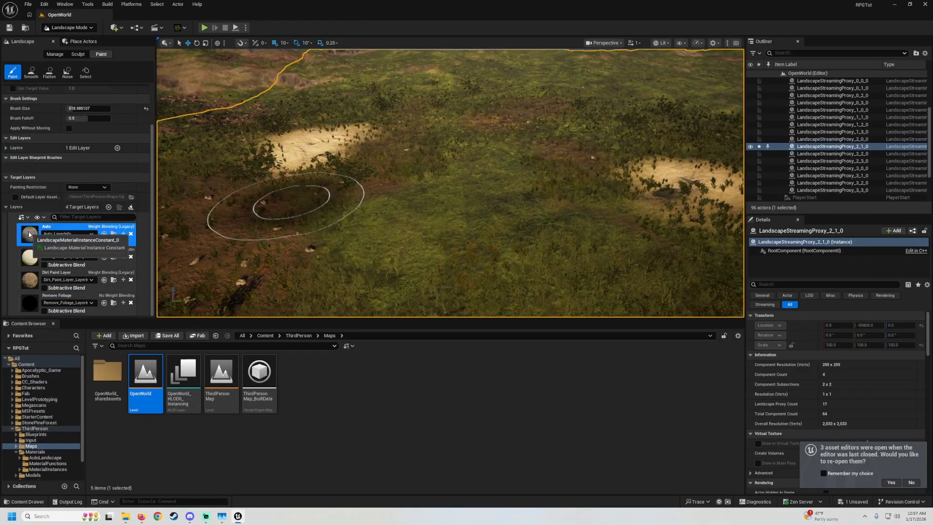
pyautogui.doubleClick(30, 232)
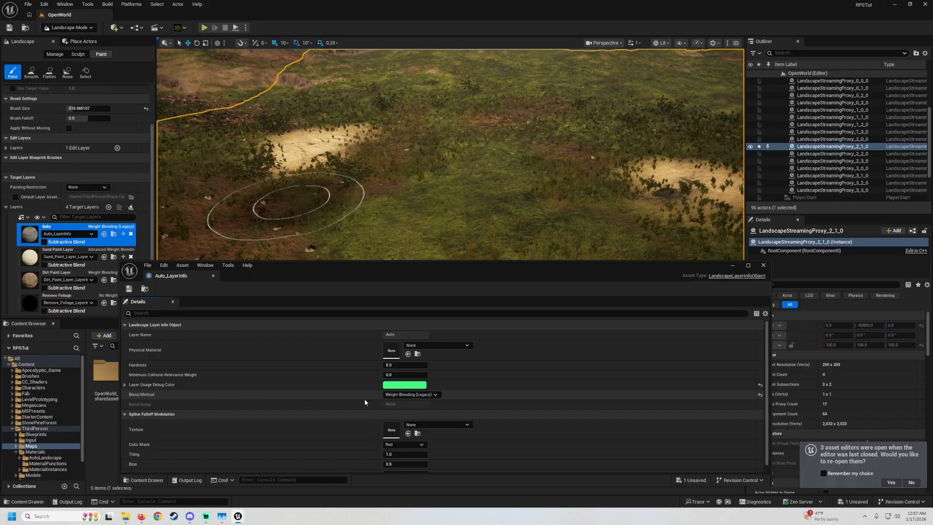
pyautogui.click(395, 395)
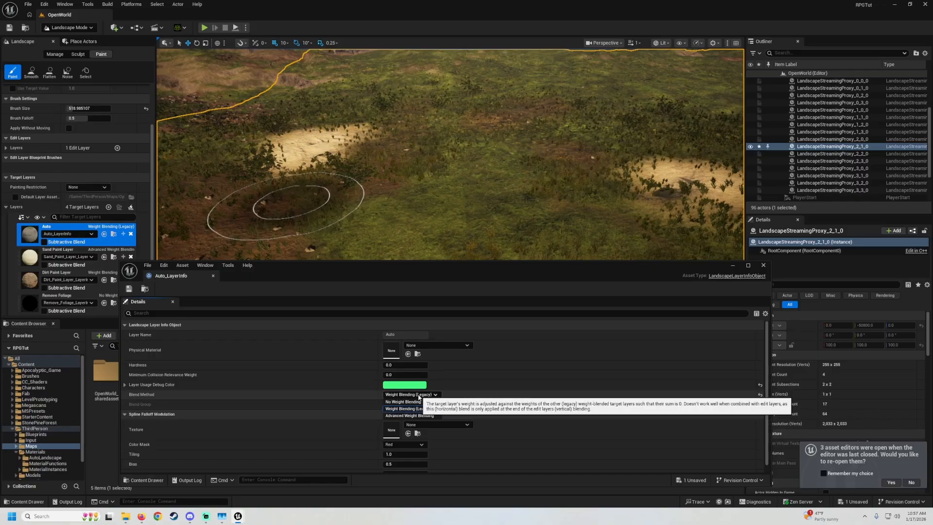
pyautogui.click(375, 396)
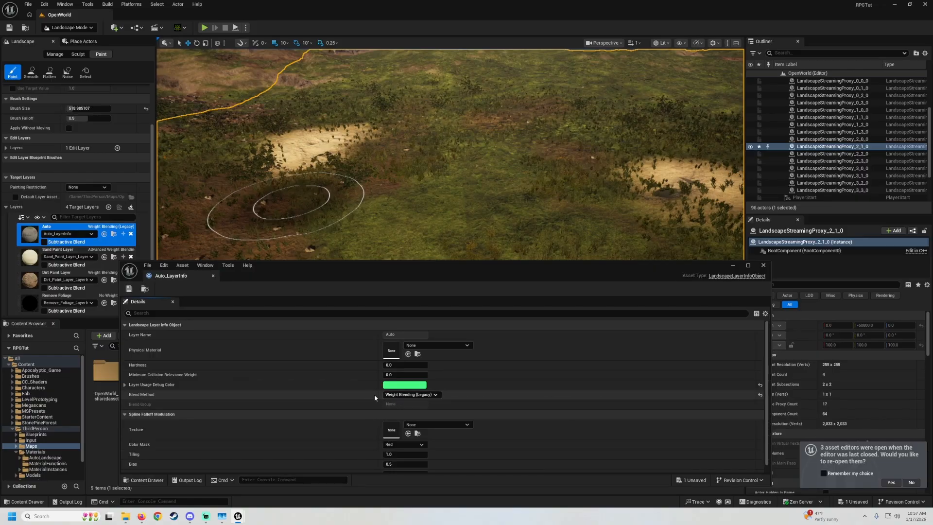
pyautogui.click(213, 275)
# Step: Open the M_AutoLandscapeMaster material from the AutoLandscape folder inside the ThirdPerson Materials folder
pyautogui.moveTo(383, 188); pyautogui.dragTo(351, 178, button='right')
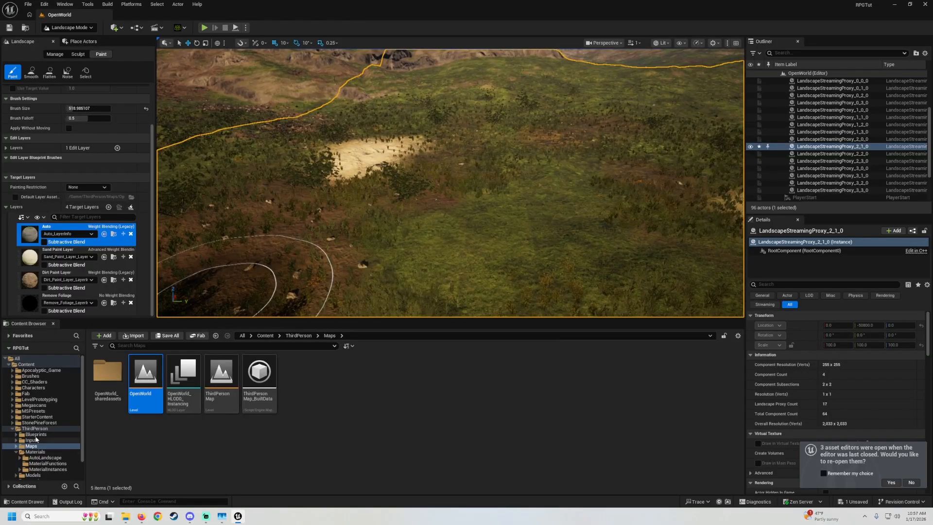
pyautogui.click(36, 429)
pyautogui.doubleClick(221, 371)
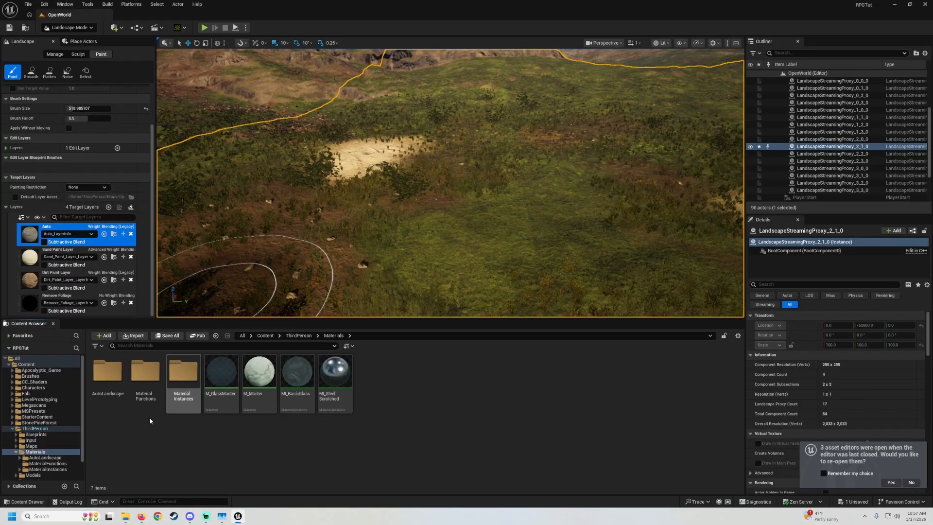
pyautogui.doubleClick(106, 372)
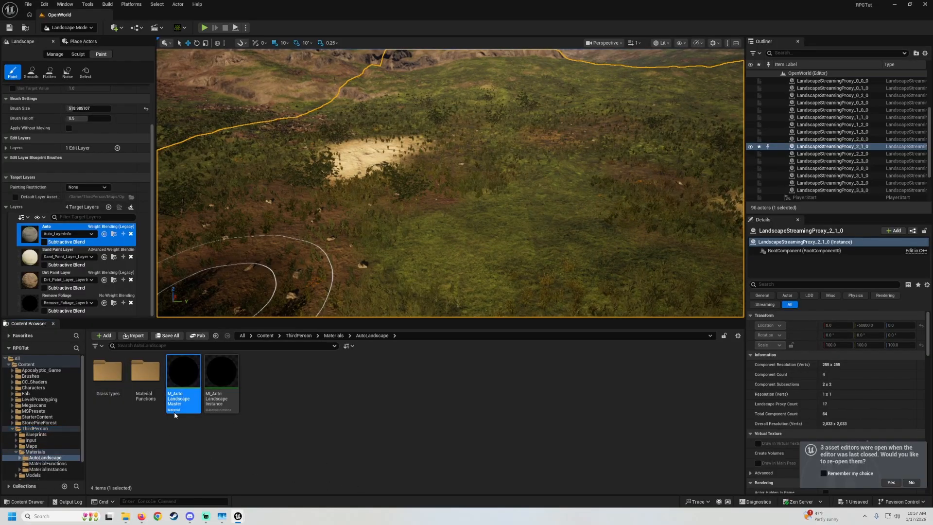
# Step: Set the Auto, Dirt Paint Layer and Sand Paint Layer entries of the Landscape Layer Blend node to LB Weight Blend and save the material
pyautogui.scroll(-3, 400, 322)
pyautogui.moveTo(403, 334); pyautogui.dragTo(450, 304, button='right')
pyautogui.scroll(2, 443, 331)
pyautogui.click(443, 331)
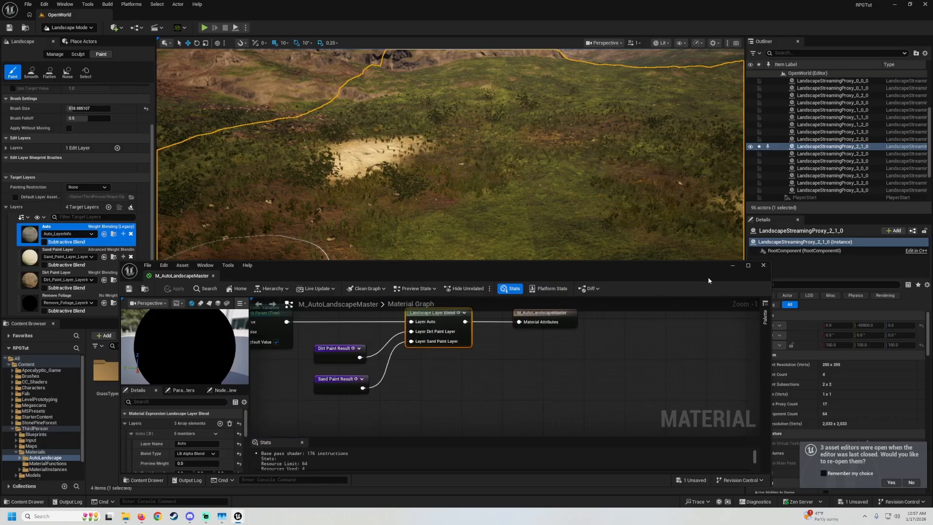
pyautogui.click(749, 265)
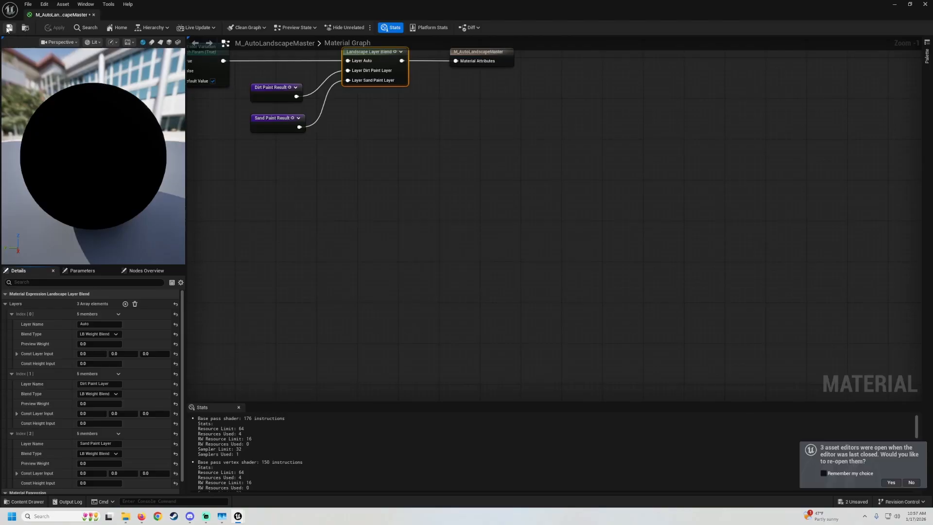
pyautogui.click(893, 4)
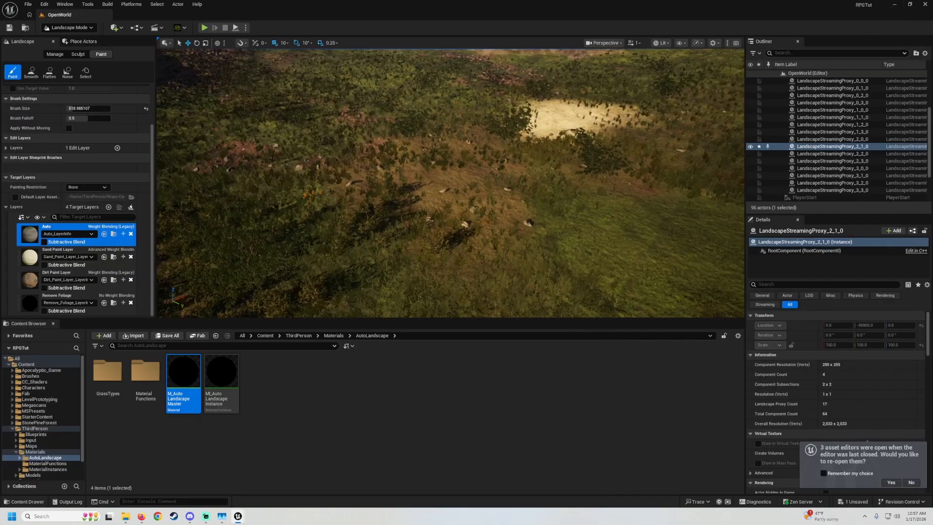
# Step: Paint another dirt patch on the landscape with the Dirt Paint Layer and inspect it up close
pyautogui.press('s')
pyautogui.moveTo(450, 183); pyautogui.dragTo(437, 185, button='right')
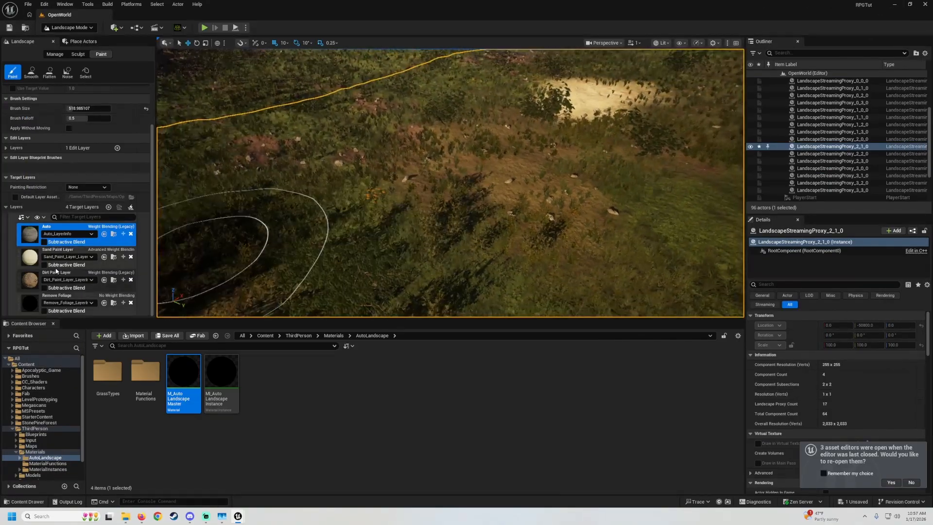
pyautogui.moveTo(293, 232)
pyautogui.mouseDown(button='right')
pyautogui.moveTo(219, 272)
pyautogui.moveTo(253, 245)
pyautogui.mouseUp(button='right')
pyautogui.moveTo(252, 246); pyautogui.dragTo(433, 149)
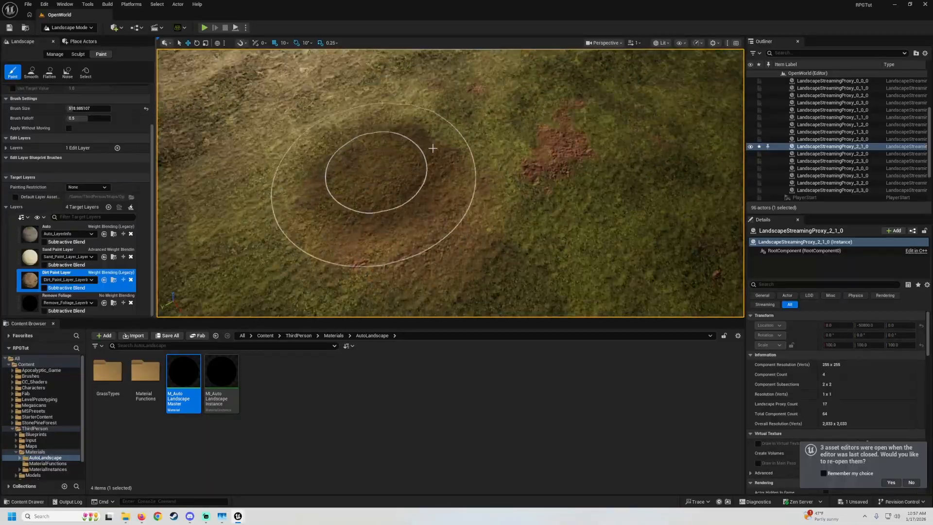
pyautogui.moveTo(304, 220)
pyautogui.mouseDown(button='right')
pyautogui.moveTo(336, 235)
pyautogui.moveTo(344, 219)
pyautogui.moveTo(316, 228)
pyautogui.mouseUp(button='right')
pyautogui.press('w')
pyautogui.press('s')
# Step: Open the Dirt Paint Layer's layer info, set its Blend Method to Advanced Weight Blending and check the effect on the terrain
pyautogui.doubleClick(27, 284)
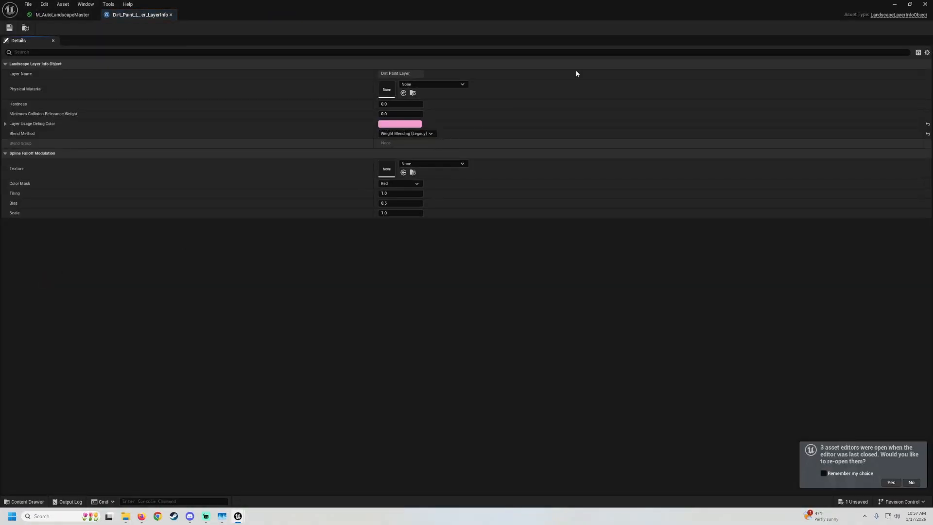
pyautogui.click(912, 4)
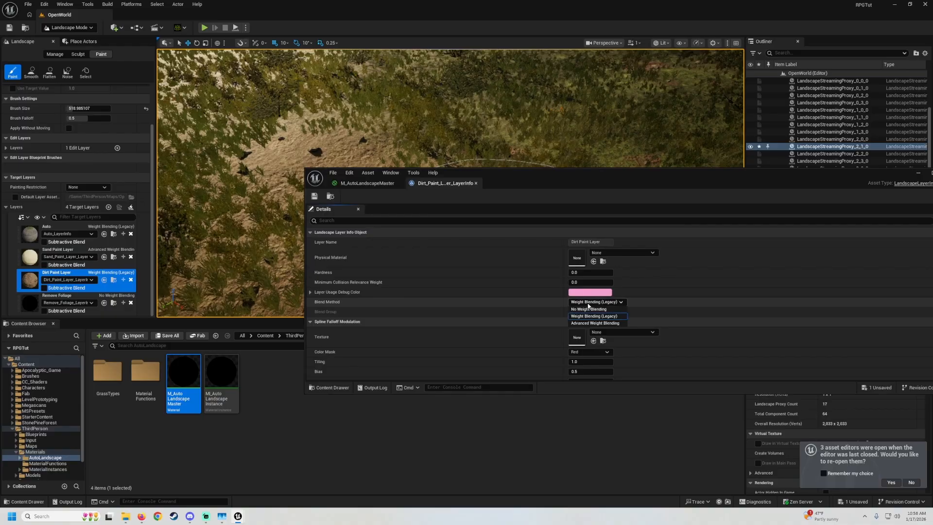
pyautogui.click(595, 323)
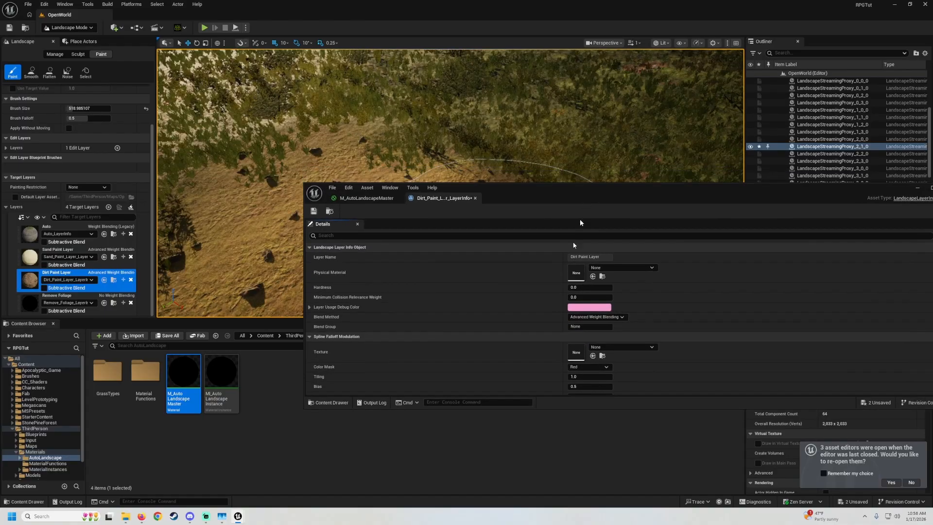
pyautogui.moveTo(583, 175); pyautogui.dragTo(512, 378)
pyautogui.moveTo(450, 183)
pyautogui.mouseDown(button='right')
pyautogui.moveTo(499, 182)
pyautogui.moveTo(552, 202)
pyautogui.moveTo(571, 192)
pyautogui.moveTo(581, 212)
pyautogui.moveTo(577, 154)
pyautogui.moveTo(566, 149)
pyautogui.moveTo(589, 169)
pyautogui.mouseUp(button='right')
pyautogui.press('w')
pyautogui.press('s')
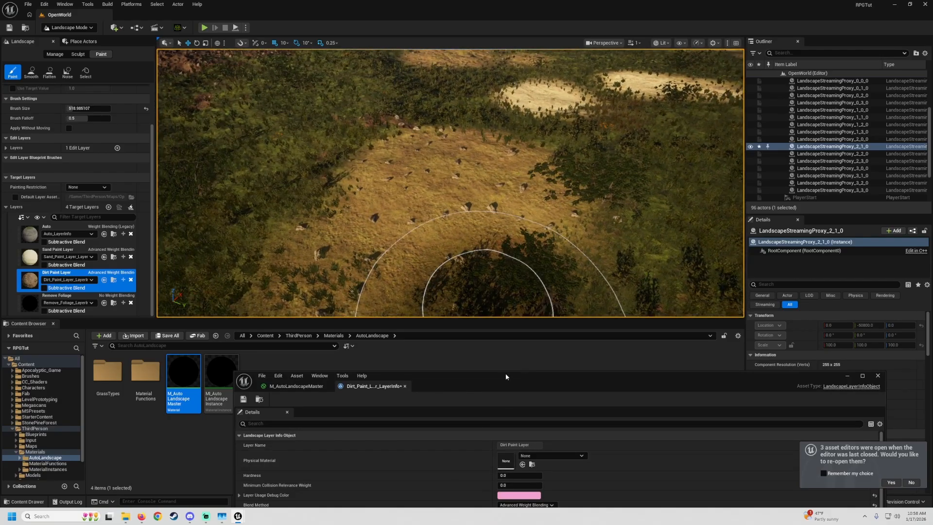
# Step: Set the Dirt Paint Layer's Blend Method to No Weight Blending and paint more dirt across the existing patch
pyautogui.moveTo(506, 376); pyautogui.dragTo(472, 331)
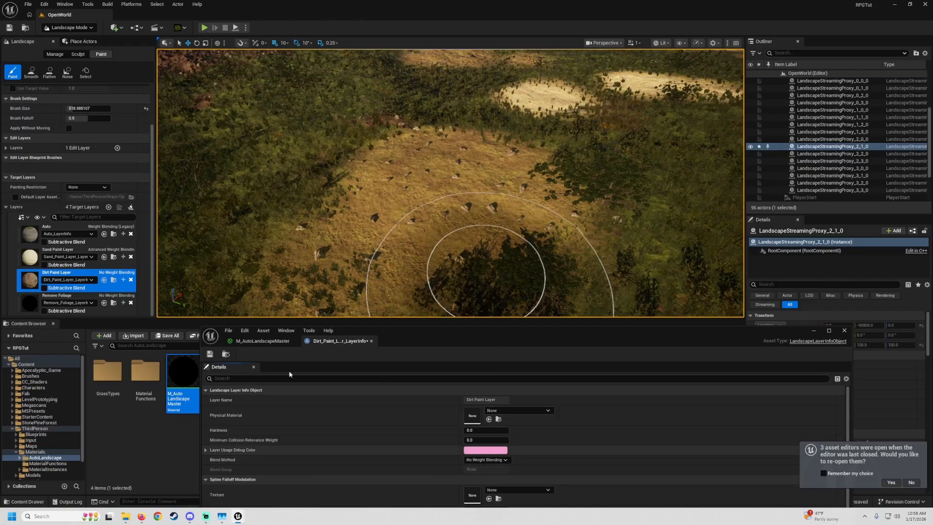
pyautogui.moveTo(276, 148)
pyautogui.mouseDown()
pyautogui.moveTo(266, 209)
pyautogui.moveTo(483, 246)
pyautogui.moveTo(558, 203)
pyautogui.mouseUp()
pyautogui.moveTo(473, 336); pyautogui.dragTo(475, 274)
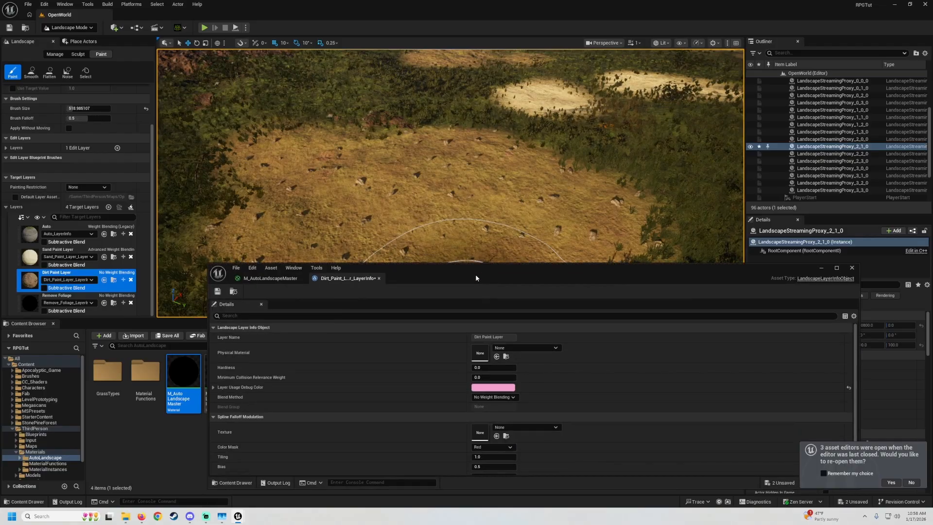
# Step: Set the Dirt Paint Layer entry of M_AutoLandscapeMaster's Landscape Layer Blend node to LB Alpha Blend and apply the material
pyautogui.click(274, 278)
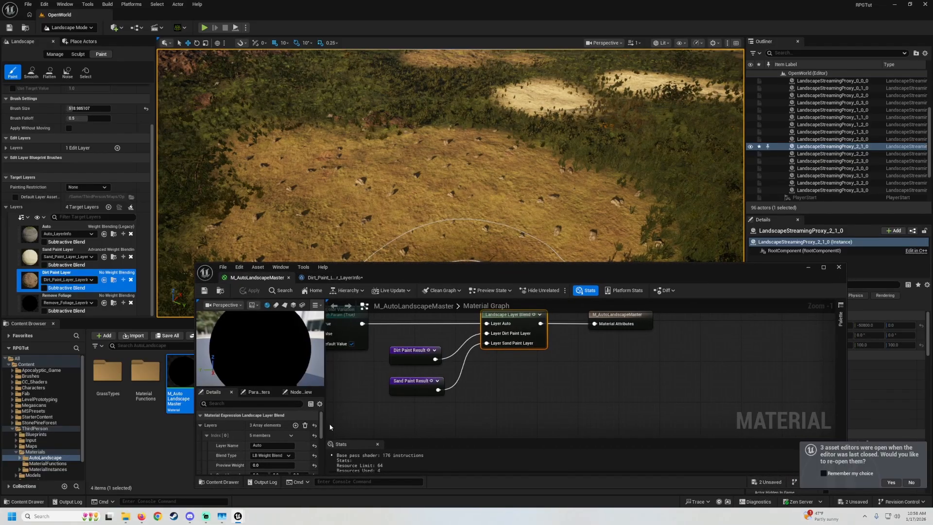
pyautogui.scroll(-4, 233, 439)
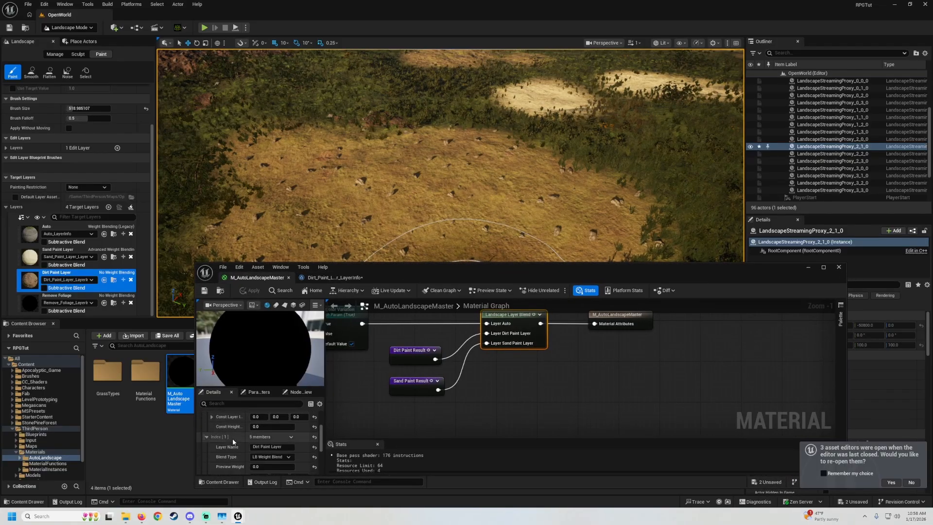
pyautogui.click(270, 422)
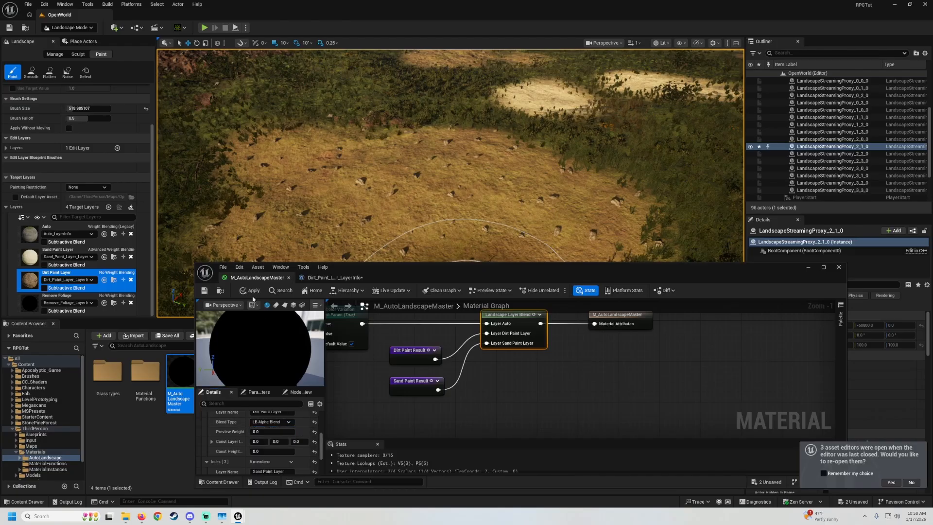
pyautogui.click(251, 290)
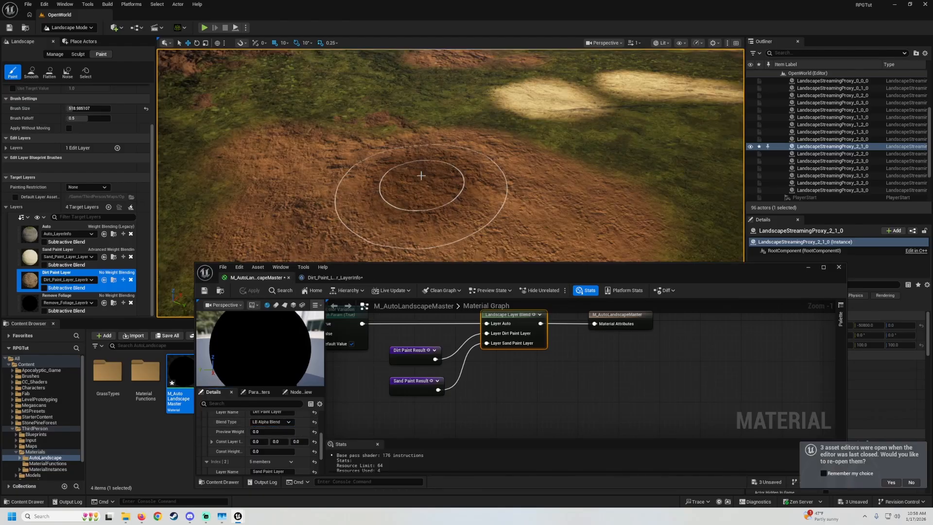
# Step: Minimize the material editor and paint more dirt in the grass beside the existing dirt patch
pyautogui.press('w')
pyautogui.moveTo(456, 154)
pyautogui.mouseDown(button='right')
pyautogui.moveTo(456, 127)
pyautogui.moveTo(451, 155)
pyautogui.moveTo(439, 155)
pyautogui.mouseUp(button='right')
pyautogui.press('s')
pyautogui.click(807, 266)
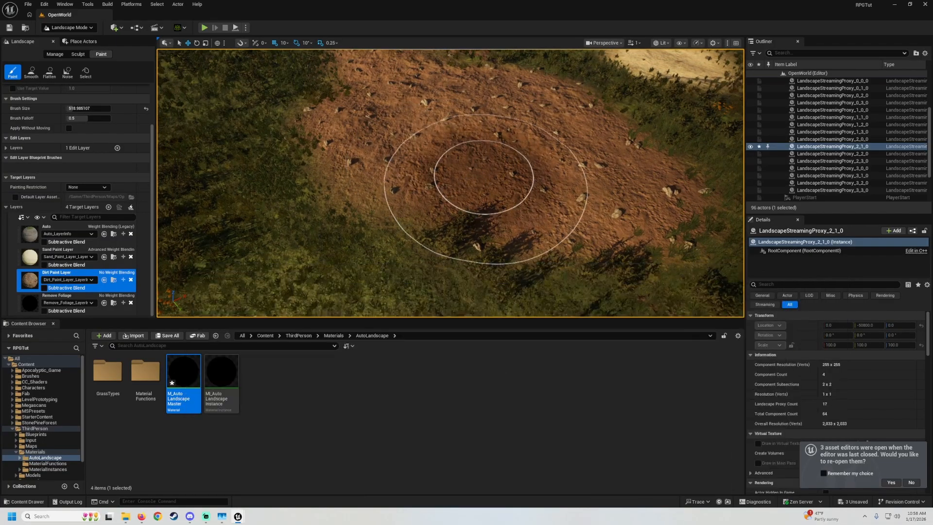
pyautogui.moveTo(485, 175); pyautogui.dragTo(438, 173, button='right')
pyautogui.moveTo(311, 146); pyautogui.dragTo(350, 130)
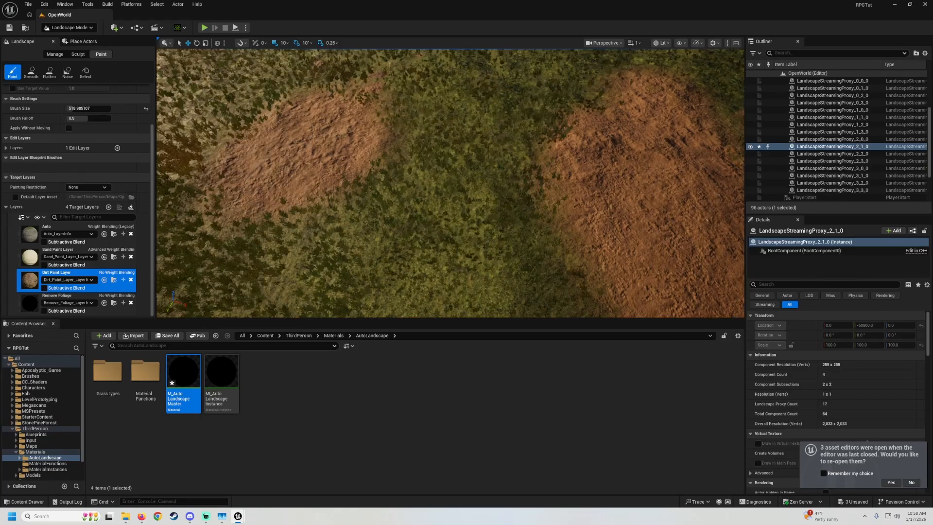
pyautogui.press('w')
pyautogui.moveTo(349, 160); pyautogui.dragTo(311, 160, button='right')
pyautogui.moveTo(333, 165); pyautogui.dragTo(363, 223)
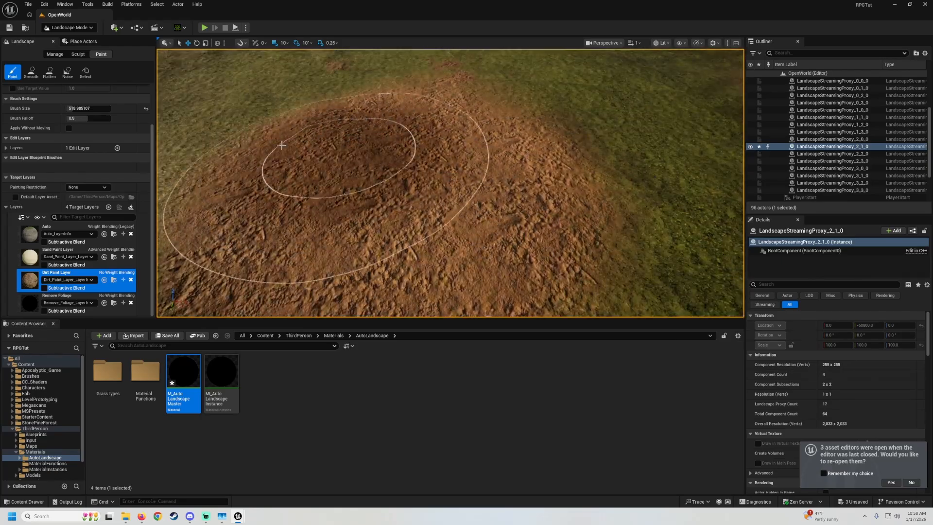
# Step: Paint further dirt on the grassy terrain and inspect its edges and foliage from close to the ground
pyautogui.moveTo(383, 207)
pyautogui.mouseDown(button='right')
pyautogui.moveTo(459, 209)
pyautogui.moveTo(486, 185)
pyautogui.moveTo(447, 182)
pyautogui.moveTo(418, 204)
pyautogui.moveTo(406, 233)
pyautogui.moveTo(369, 236)
pyautogui.moveTo(340, 145)
pyautogui.moveTo(293, 183)
pyautogui.mouseUp(button='right')
pyautogui.press('w')
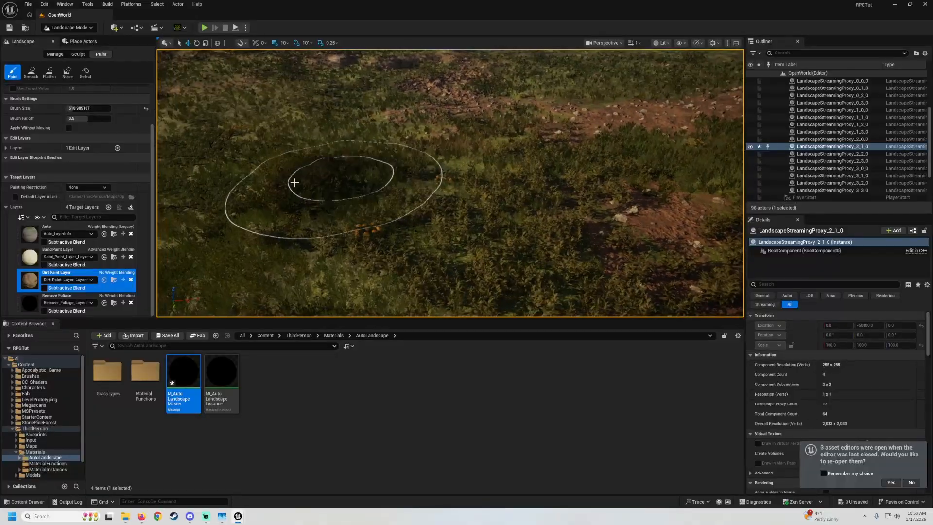
pyautogui.moveTo(293, 183)
pyautogui.mouseDown()
pyautogui.moveTo(325, 193)
pyautogui.moveTo(364, 233)
pyautogui.mouseUp()
pyautogui.moveTo(364, 234)
pyautogui.mouseDown(button='right')
pyautogui.moveTo(374, 258)
pyautogui.moveTo(320, 242)
pyautogui.moveTo(372, 230)
pyautogui.moveTo(287, 240)
pyautogui.moveTo(387, 243)
pyautogui.mouseUp(button='right')
pyautogui.press('w')
pyautogui.press('s')
pyautogui.moveTo(306, 228)
pyautogui.mouseDown(button='right')
pyautogui.moveTo(316, 226)
pyautogui.moveTo(311, 196)
pyautogui.mouseUp(button='right')
pyautogui.press('w')
pyautogui.press('s')
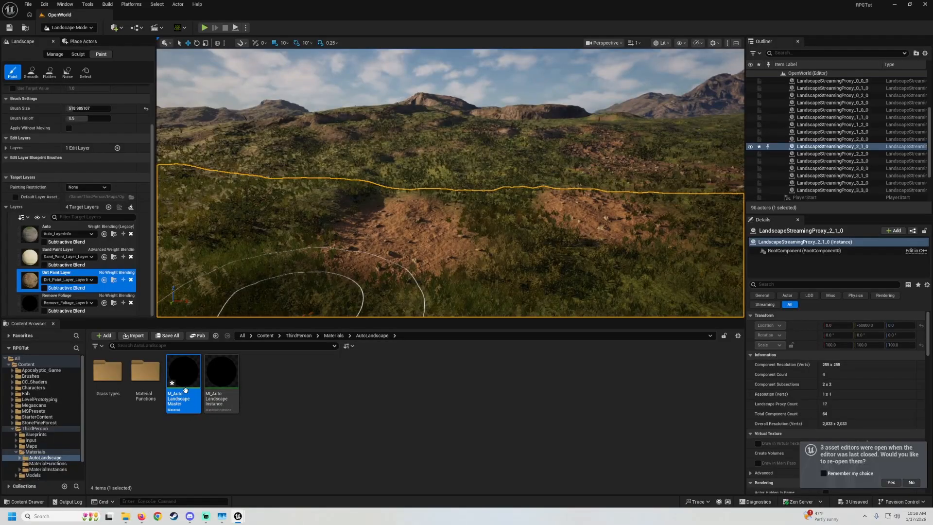
# Step: Save all modified content: the dirt layer info, the landscape streaming proxy and M_AutoLandscapeMaster
pyautogui.click(168, 335)
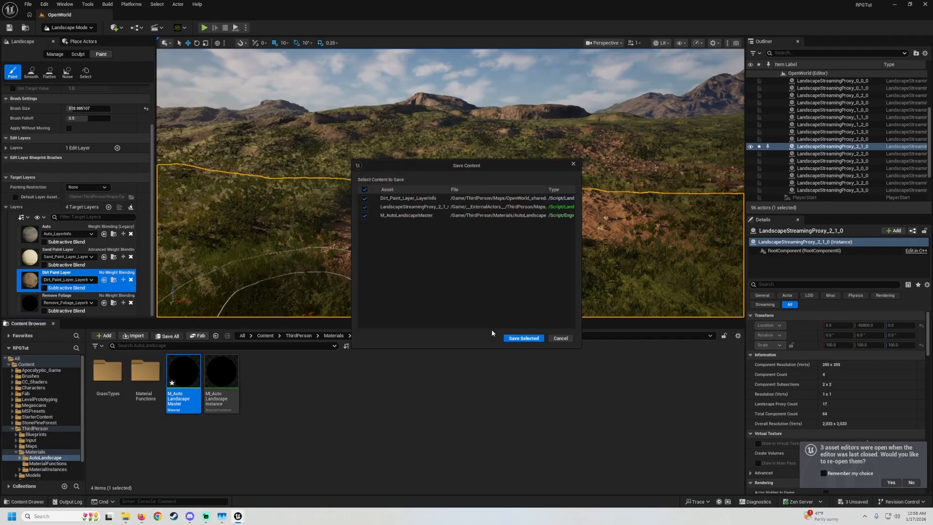
pyautogui.click(514, 342)
# Step: Reopen M_AutoLandscapeMaster, set the Landscape Layer Blend node's Sand Paint Layer entry to LB Alpha Blend and apply the material
pyautogui.moveTo(237, 516)
pyautogui.click(270, 493)
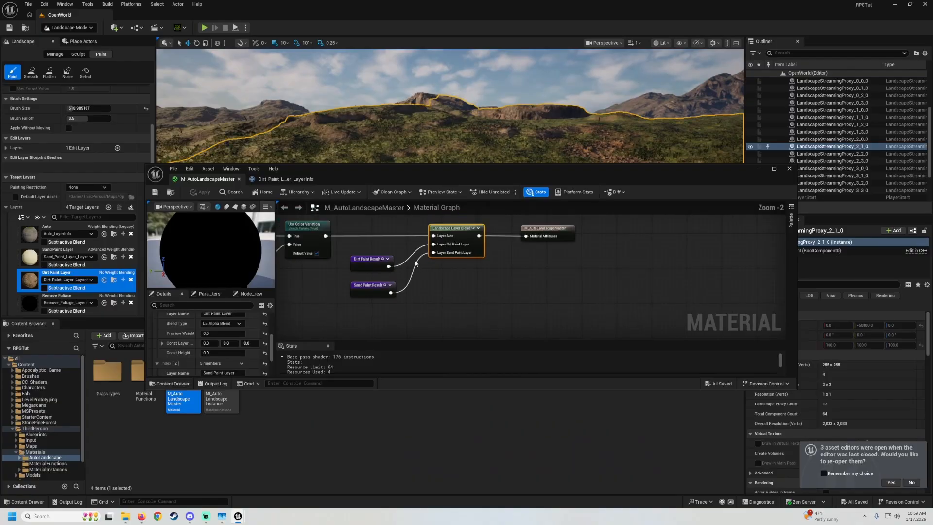
pyautogui.moveTo(416, 263); pyautogui.dragTo(440, 255, button='right')
pyautogui.scroll(3, 183, 342)
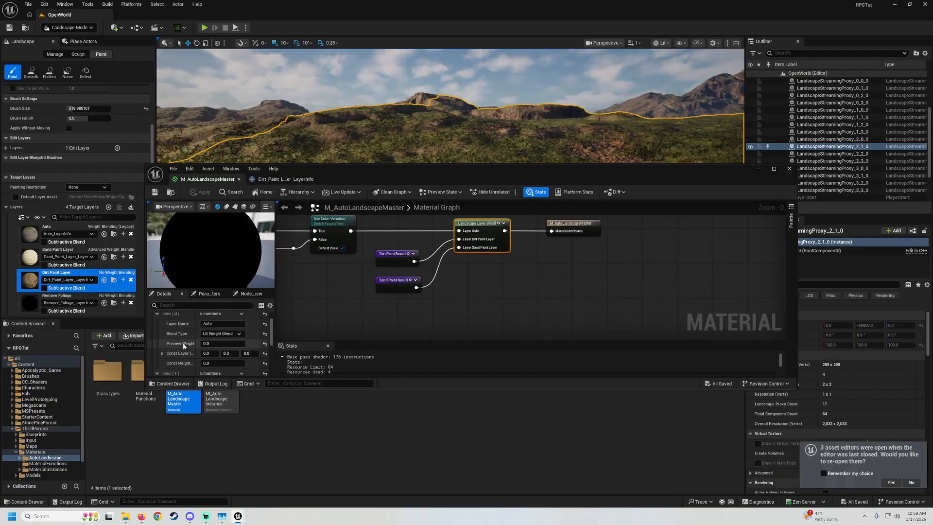
pyautogui.scroll(-1, 183, 340)
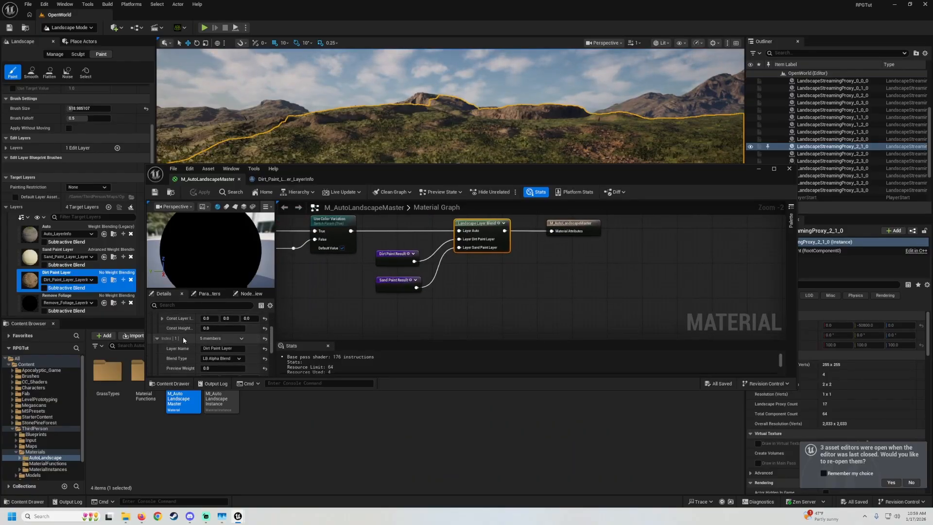
pyautogui.scroll(-5, 183, 337)
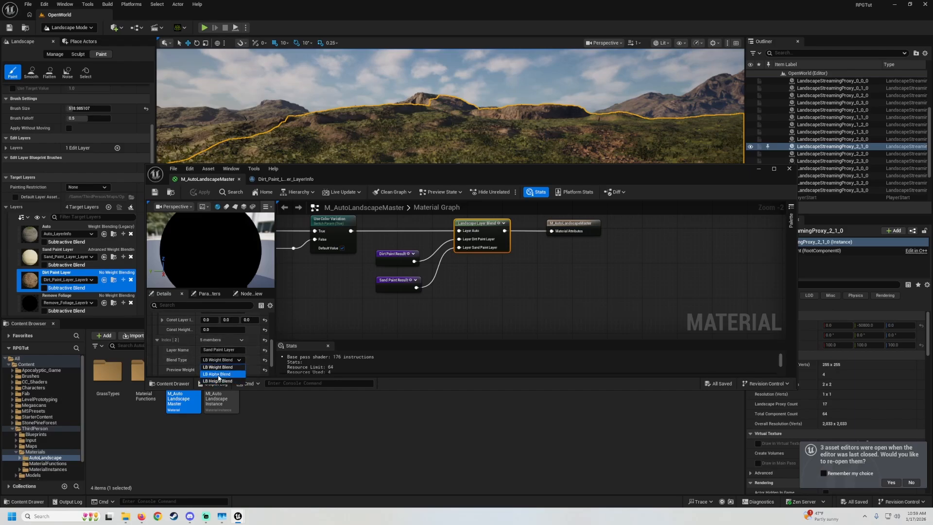
# Step: Move the material editor off the viewport, view the terrain around the dirt patches and make Sand Paint Layer the active paint layer
pyautogui.moveTo(487, 171); pyautogui.dragTo(634, 411)
pyautogui.press('w')
pyautogui.moveTo(502, 267); pyautogui.dragTo(489, 335, button='right')
pyautogui.press('w')
pyautogui.moveTo(488, 286); pyautogui.dragTo(612, 272, button='right')
pyautogui.moveTo(454, 248)
pyautogui.mouseDown()
pyautogui.moveTo(426, 183)
pyautogui.moveTo(417, 204)
pyautogui.moveTo(483, 227)
pyautogui.mouseUp()
pyautogui.press('w')
pyautogui.moveTo(484, 224)
pyautogui.mouseDown(button='right')
pyautogui.moveTo(467, 214)
pyautogui.moveTo(535, 204)
pyautogui.moveTo(568, 216)
pyautogui.mouseUp(button='right')
pyautogui.press('w')
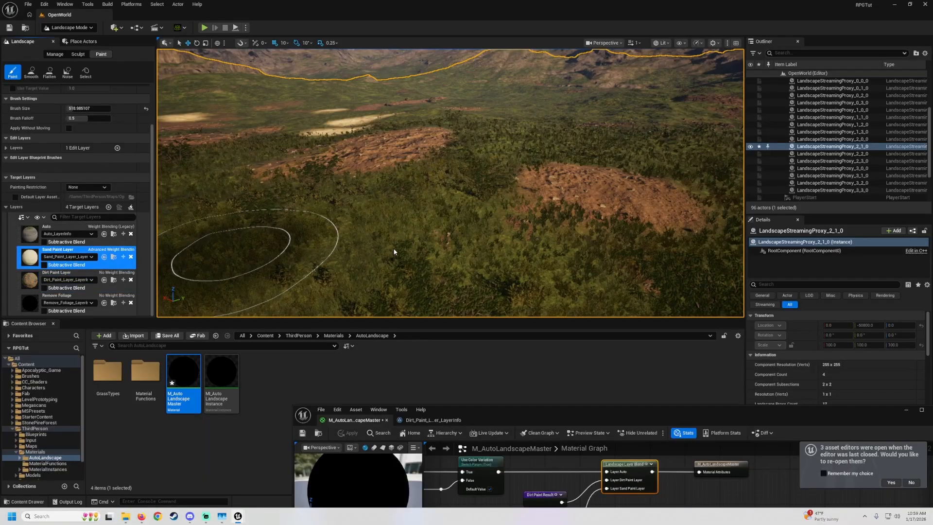
# Step: Paint a sand patch in the grass near the dirt patches and inspect how it blends with the terrain
pyautogui.moveTo(377, 229)
pyautogui.mouseDown()
pyautogui.moveTo(423, 260)
pyautogui.moveTo(330, 267)
pyautogui.mouseUp()
pyautogui.press('w')
pyautogui.moveTo(331, 267)
pyautogui.mouseDown(button='right')
pyautogui.moveTo(348, 318)
pyautogui.moveTo(291, 252)
pyautogui.mouseUp(button='right')
pyautogui.press('w')
pyautogui.press('s')
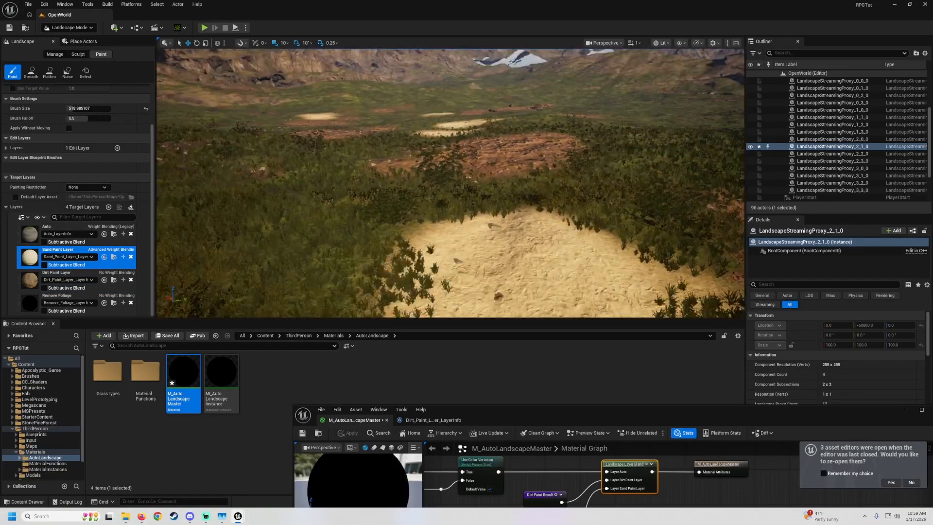
pyautogui.press('w')
pyautogui.moveTo(355, 253)
pyautogui.mouseDown(button='right')
pyautogui.moveTo(338, 228)
pyautogui.moveTo(355, 224)
pyautogui.mouseUp(button='right')
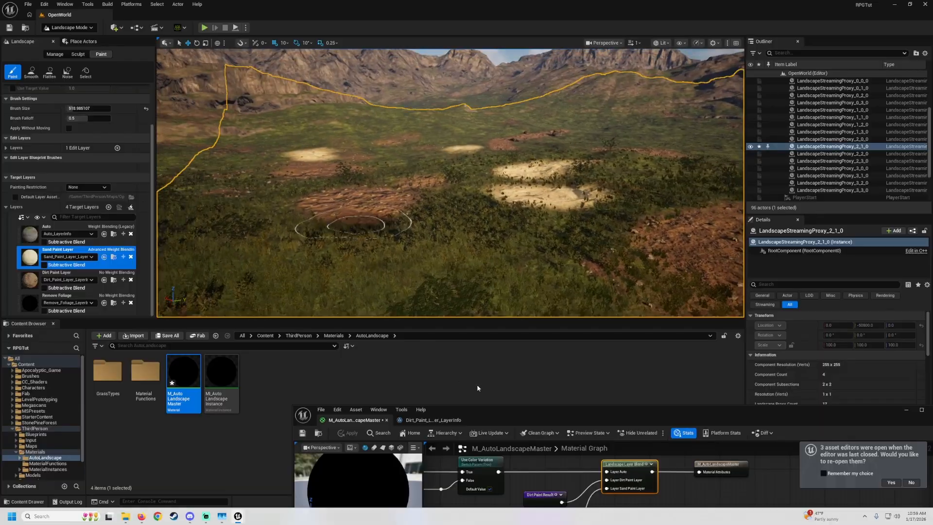
# Step: Set the Auto entry of the Landscape Layer Blend node to LB Alpha Blend, apply the material and uncover the viewport
pyautogui.moveTo(511, 409); pyautogui.dragTo(408, 215)
pyautogui.click(816, 210)
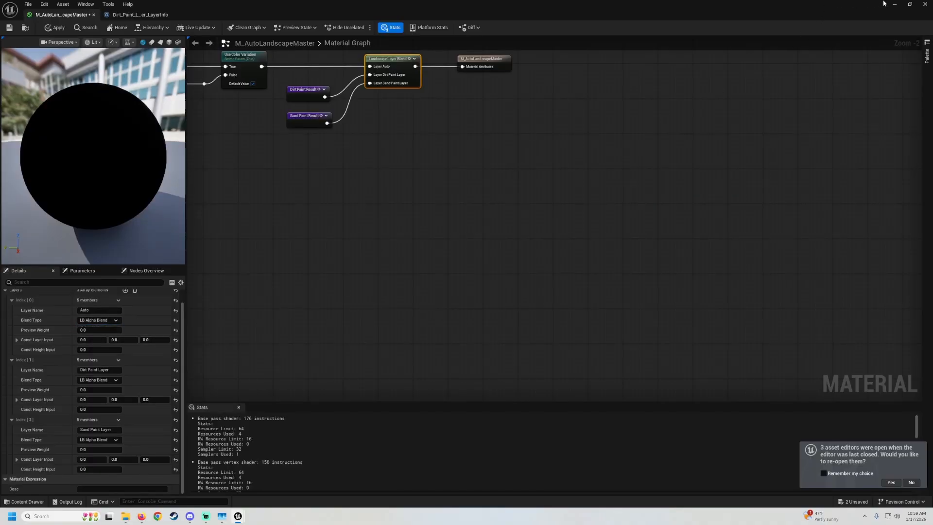
pyautogui.click(911, 3)
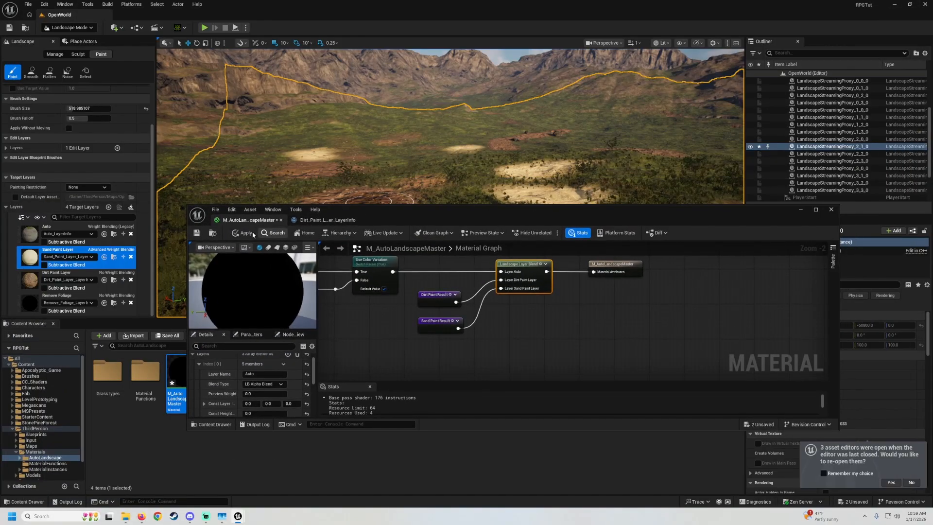
pyautogui.moveTo(541, 208); pyautogui.dragTo(518, 331)
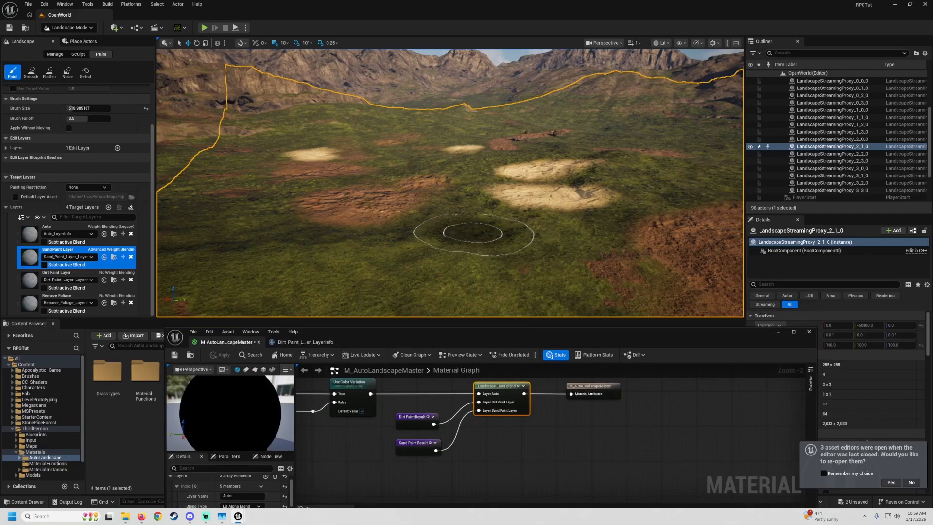
# Step: Paint another sand patch in the grass with the Sand Paint Layer and inspect it from above
pyautogui.moveTo(447, 218)
pyautogui.mouseDown(button='right')
pyautogui.moveTo(448, 252)
pyautogui.moveTo(462, 235)
pyautogui.moveTo(413, 262)
pyautogui.moveTo(457, 272)
pyautogui.moveTo(462, 247)
pyautogui.mouseUp(button='right')
pyautogui.press('w')
pyautogui.moveTo(445, 245); pyautogui.dragTo(459, 246)
pyautogui.moveTo(459, 246)
pyautogui.mouseDown(button='right')
pyautogui.moveTo(520, 265)
pyautogui.moveTo(627, 253)
pyautogui.mouseUp(button='right')
pyautogui.press('w')
pyautogui.press('s')
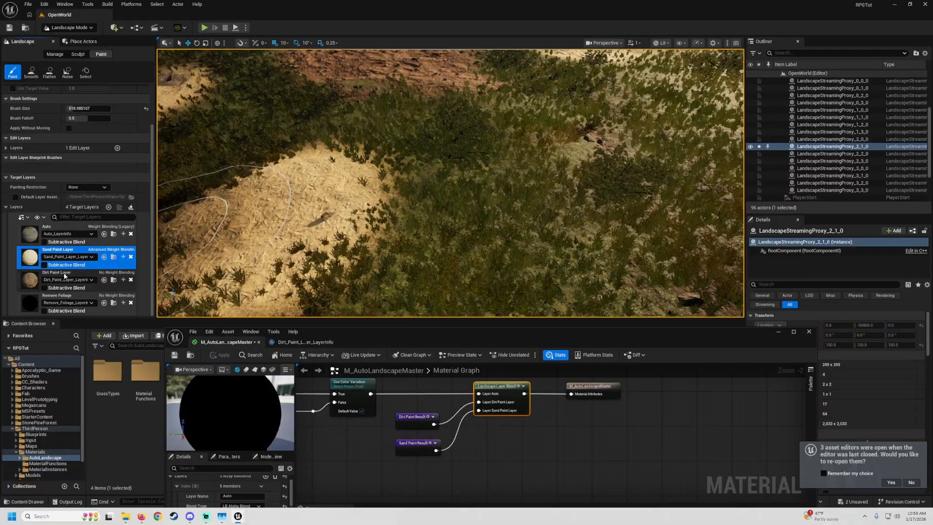
# Step: Select the Dirt Paint Layer, paint a dirt patch beside the new sand patch and view the patches together
pyautogui.click(65, 275)
pyautogui.moveTo(525, 183)
pyautogui.mouseDown()
pyautogui.moveTo(558, 163)
pyautogui.moveTo(536, 183)
pyautogui.moveTo(592, 179)
pyautogui.mouseUp()
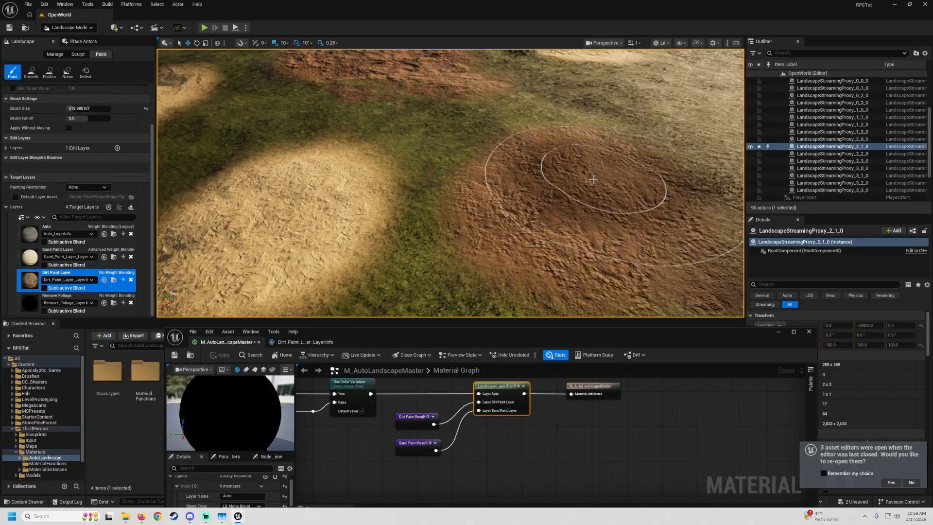
pyautogui.moveTo(593, 179)
pyautogui.mouseDown(button='right')
pyautogui.moveTo(612, 189)
pyautogui.moveTo(596, 177)
pyautogui.moveTo(600, 160)
pyautogui.moveTo(593, 179)
pyautogui.mouseUp(button='right')
pyautogui.press('w')
pyautogui.press('s')
pyautogui.press('s')
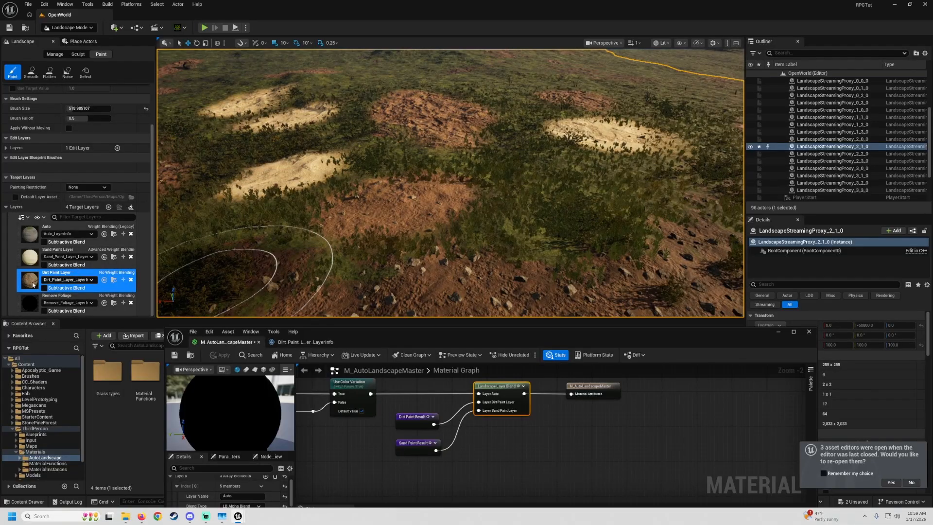
# Step: Open the Dirt Paint Layer and Sand Paint Layer infos and set the dirt layer's Blend Method to Advanced Weight Blending
pyautogui.click(304, 341)
pyautogui.moveTo(378, 336); pyautogui.dragTo(387, 155)
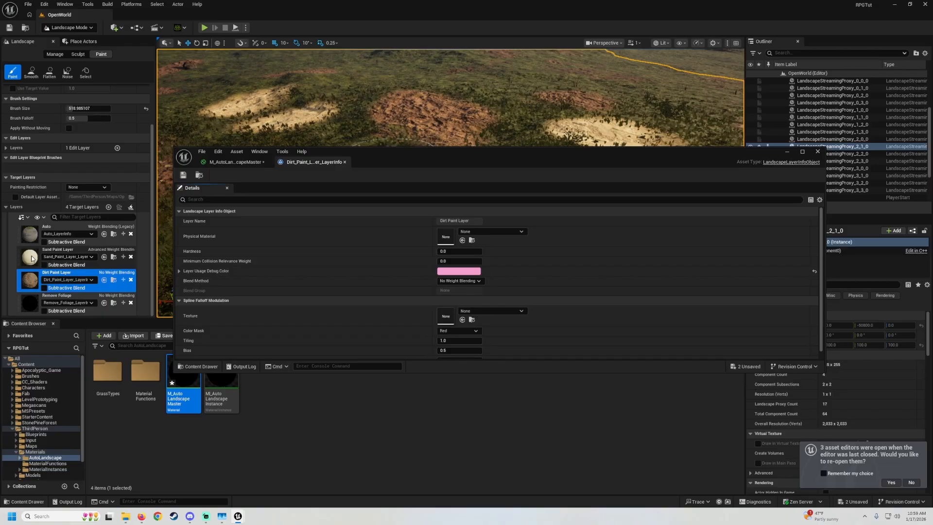
pyautogui.doubleClick(32, 281)
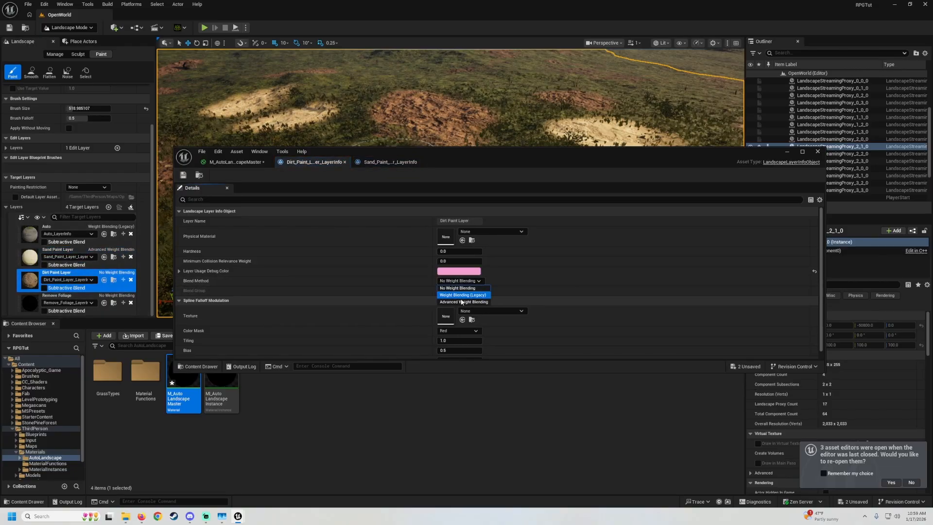
pyautogui.moveTo(588, 157); pyautogui.dragTo(589, 332)
# Step: Paint a dirt patch on the grass between the existing patches and inspect its blending up close
pyautogui.press('w')
pyautogui.moveTo(495, 238)
pyautogui.mouseDown(button='right')
pyautogui.moveTo(494, 189)
pyautogui.moveTo(456, 197)
pyautogui.moveTo(456, 264)
pyautogui.moveTo(413, 282)
pyautogui.mouseUp(button='right')
pyautogui.press('w')
pyautogui.press('w')
pyautogui.moveTo(399, 187)
pyautogui.mouseDown()
pyautogui.moveTo(368, 202)
pyautogui.moveTo(389, 194)
pyautogui.mouseUp()
pyautogui.moveTo(402, 151)
pyautogui.mouseDown(button='right')
pyautogui.moveTo(402, 126)
pyautogui.moveTo(401, 151)
pyautogui.mouseUp(button='right')
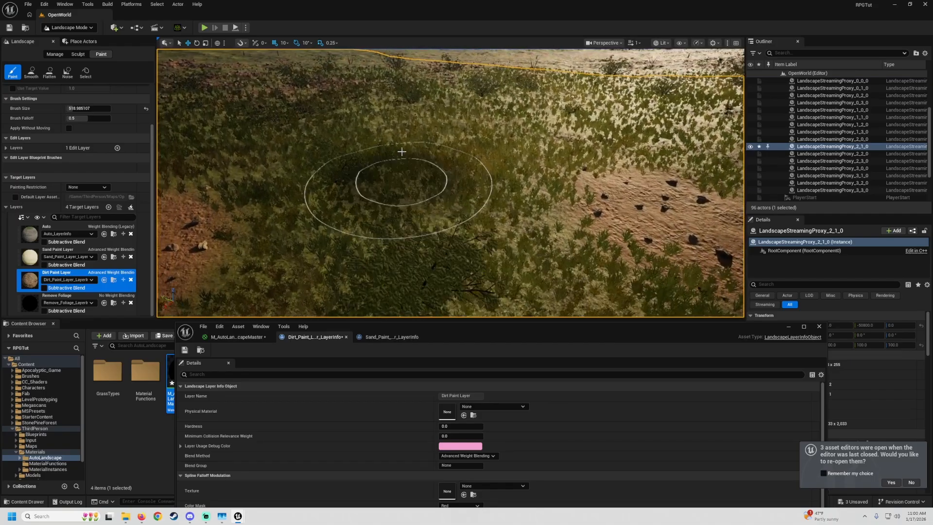
pyautogui.moveTo(401, 152); pyautogui.dragTo(412, 163)
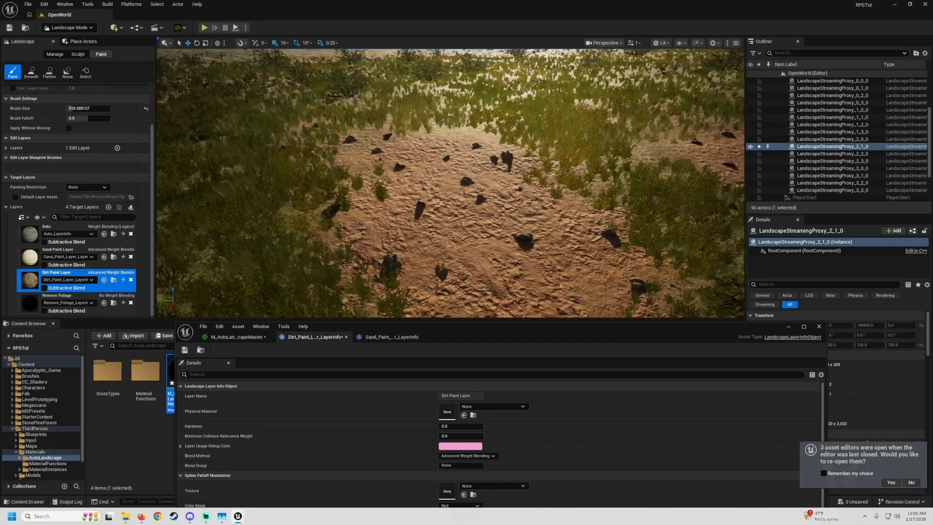
# Step: Compare Weight Blending (Legacy), Advanced Weight Blending and No Weight Blending as the Dirt Paint Layer's Blend Method, checking the painted dirt each time
pyautogui.click(462, 456)
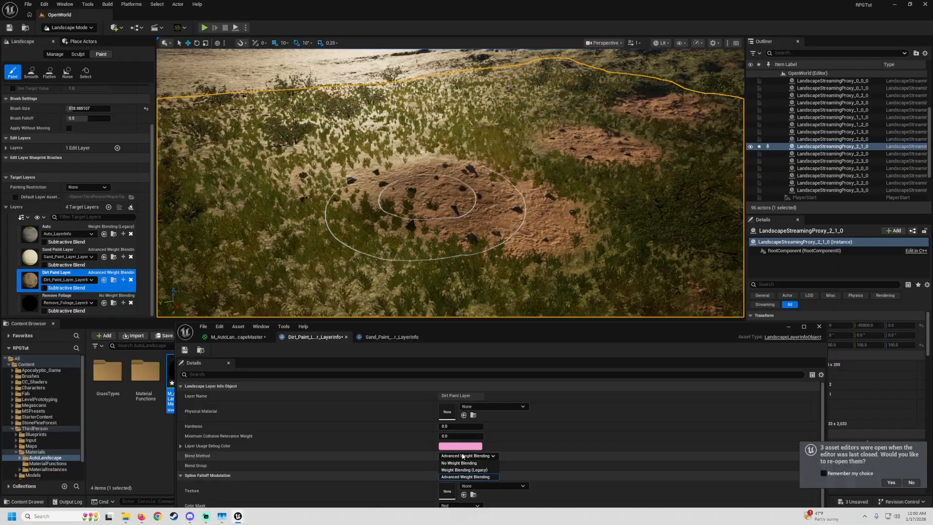
pyautogui.click(464, 470)
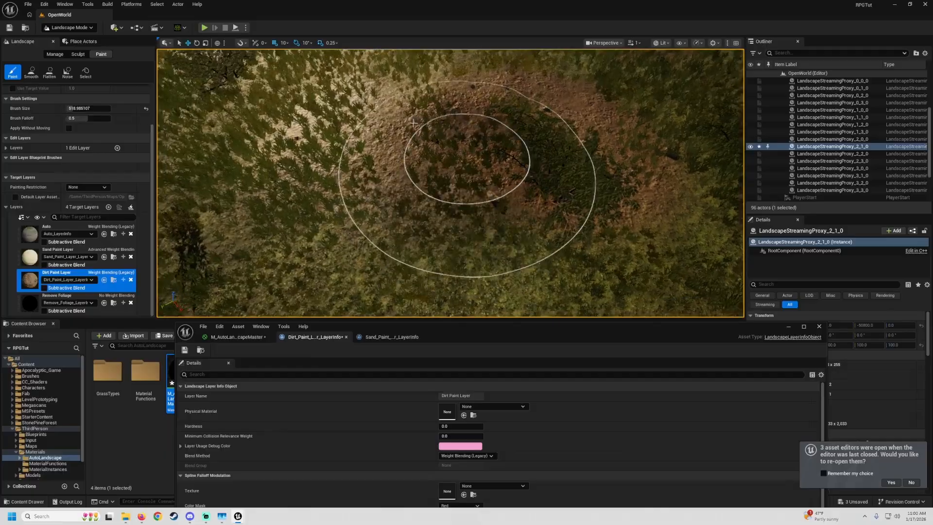
pyautogui.moveTo(414, 123); pyautogui.dragTo(416, 135, button='right')
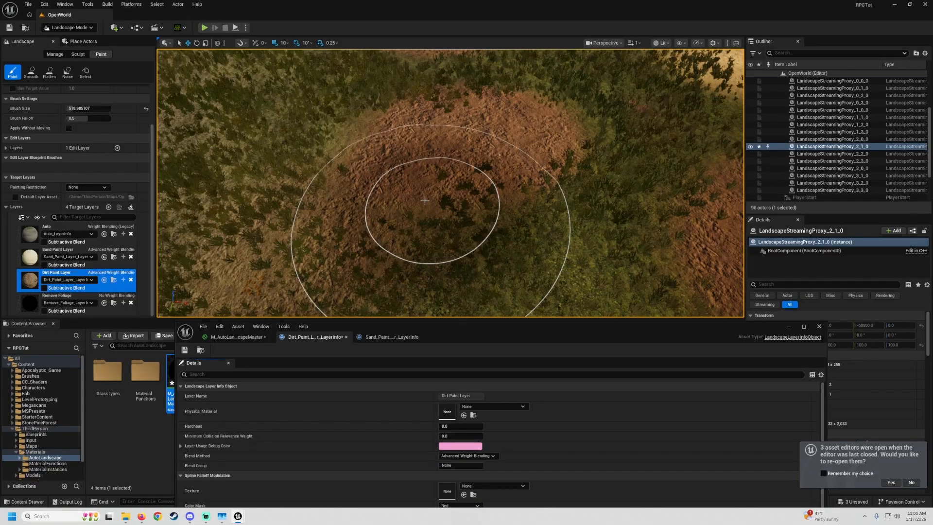
pyautogui.moveTo(427, 209); pyautogui.dragTo(433, 259, button='right')
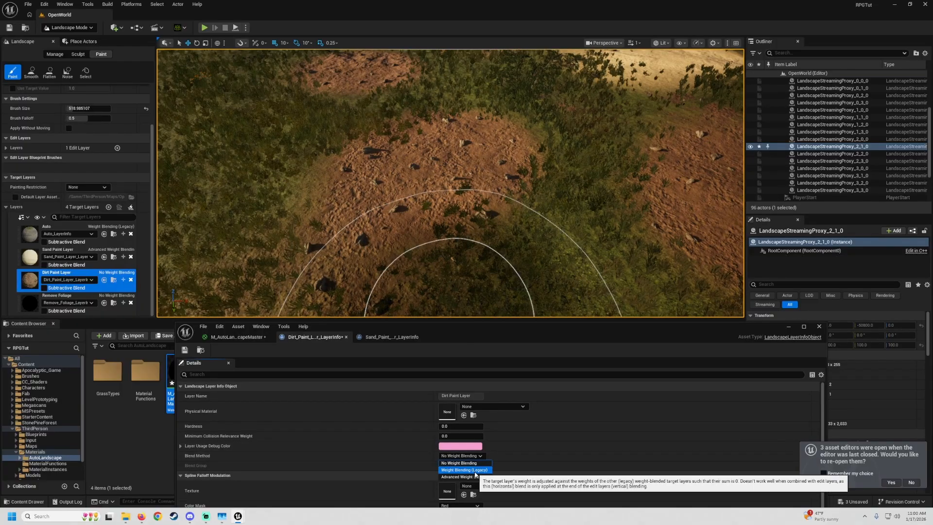
pyautogui.click(475, 470)
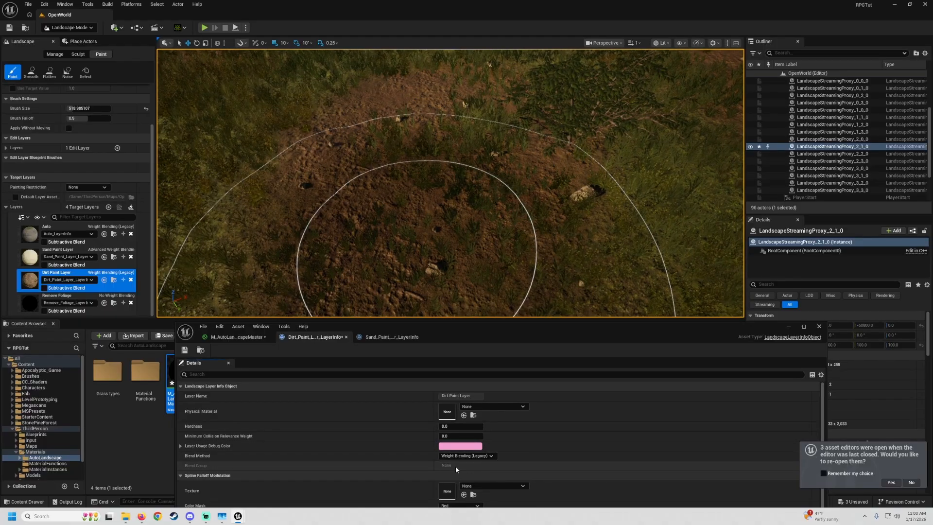
# Step: Set the Dirt Paint Layer's Blend Method to Advanced Weight Blending and paint a separate dirt patch in the grass
pyautogui.click(460, 457)
pyautogui.click(465, 477)
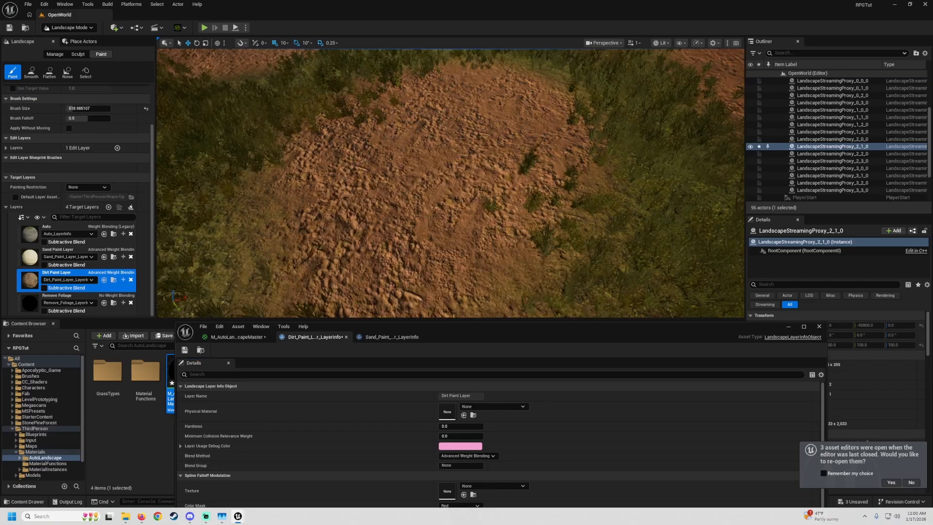
pyautogui.moveTo(345, 213); pyautogui.dragTo(248, 213, button='right')
pyautogui.click(345, 213)
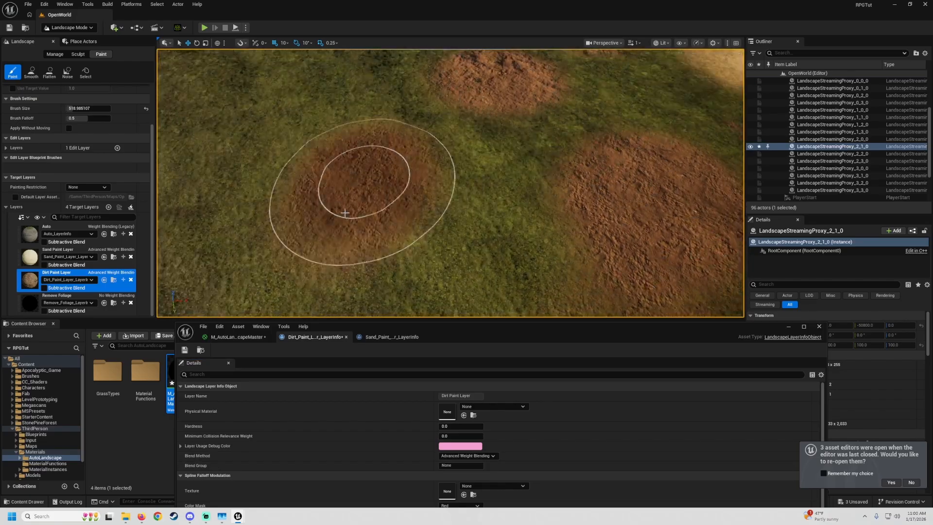
pyautogui.moveTo(420, 233); pyautogui.dragTo(359, 243, button='right')
pyautogui.press('w')
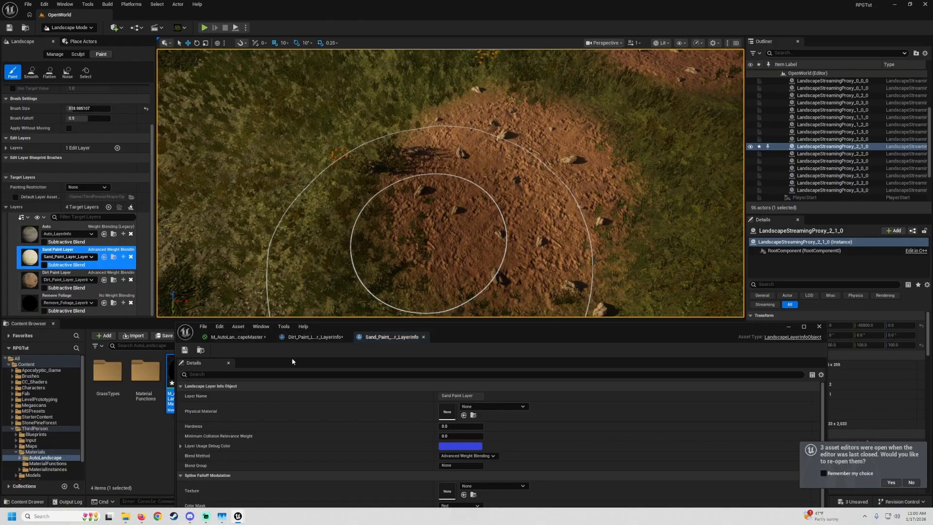
# Step: Paint a sand patch on the grass beside the dirt patch using the Sand Paint Layer
pyautogui.press('a')
pyautogui.moveTo(444, 272); pyautogui.dragTo(438, 253, button='right')
pyautogui.moveTo(392, 141)
pyautogui.mouseDown()
pyautogui.moveTo(340, 184)
pyautogui.moveTo(369, 180)
pyautogui.mouseUp()
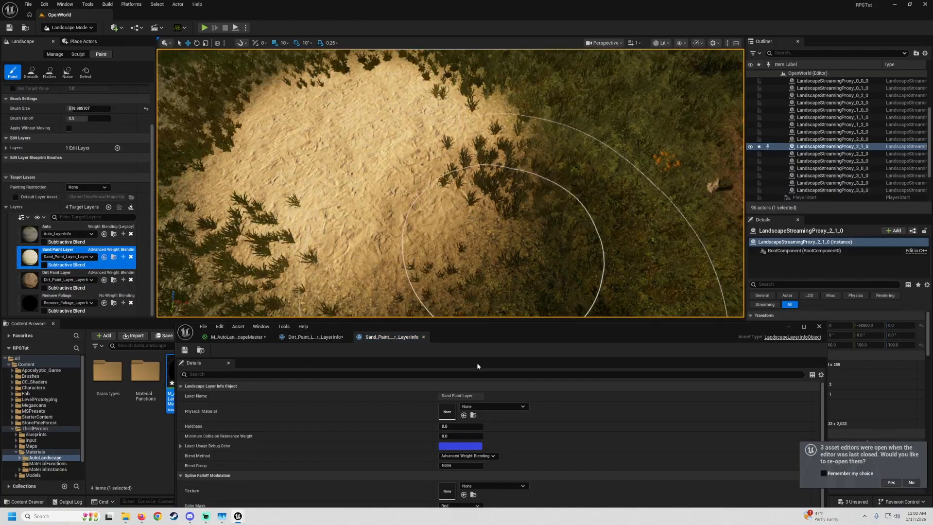
# Step: Compare Weight Blending (Legacy) and No Weight Blending on the Sand Paint Layer, then restore its Blend Method to Advanced Weight Blending
pyautogui.click(467, 455)
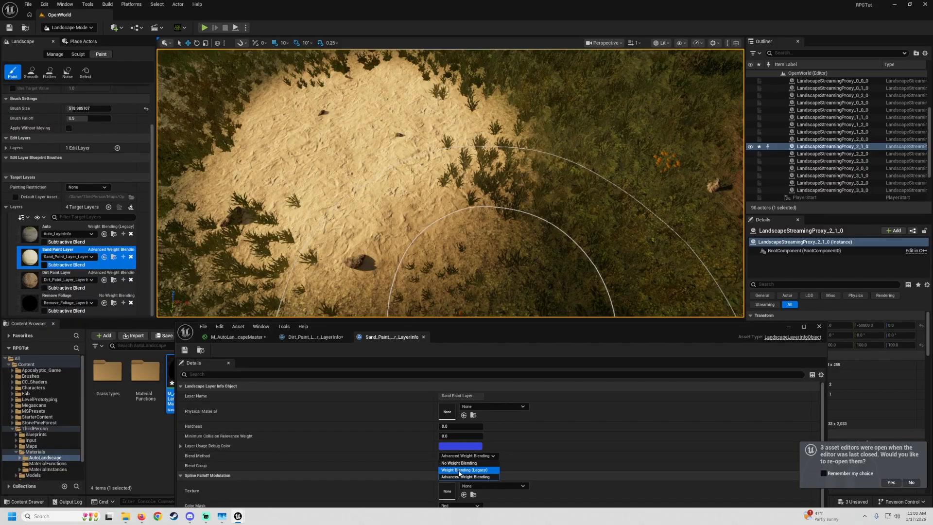
pyautogui.click(459, 472)
pyautogui.moveTo(502, 191)
pyautogui.mouseDown(button='right')
pyautogui.moveTo(489, 192)
pyautogui.moveTo(440, 126)
pyautogui.moveTo(414, 145)
pyautogui.moveTo(427, 156)
pyautogui.mouseUp(button='right')
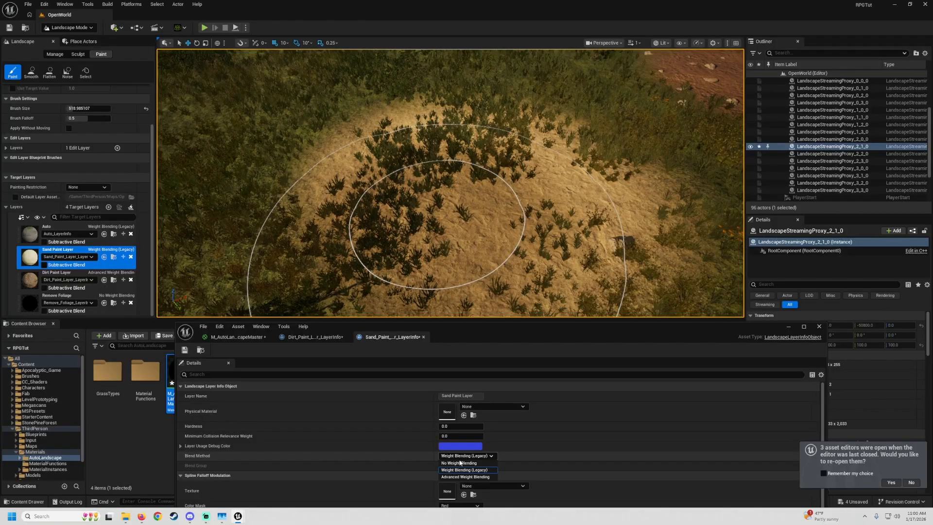
pyautogui.click(459, 463)
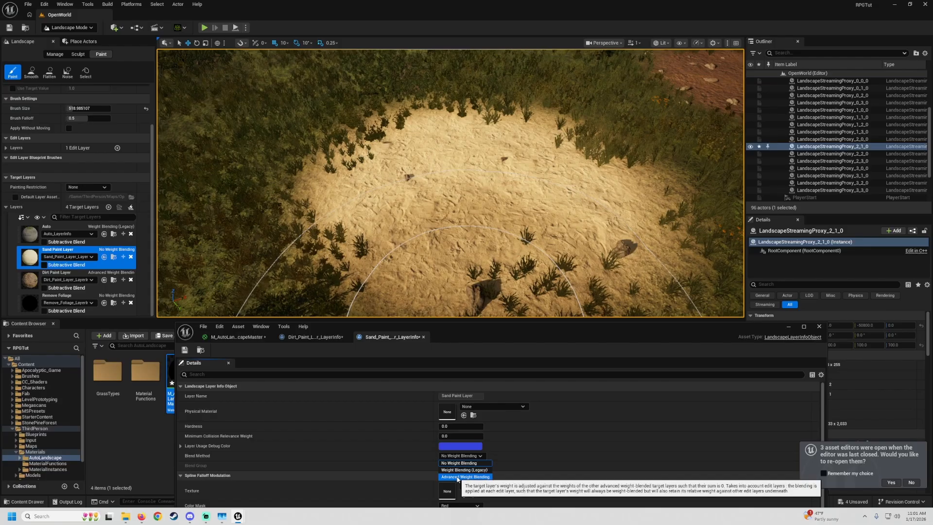
pyautogui.click(457, 476)
# Step: Erase the newly painted sand patch from the grass with the Sand Paint Layer
pyautogui.click(53, 228)
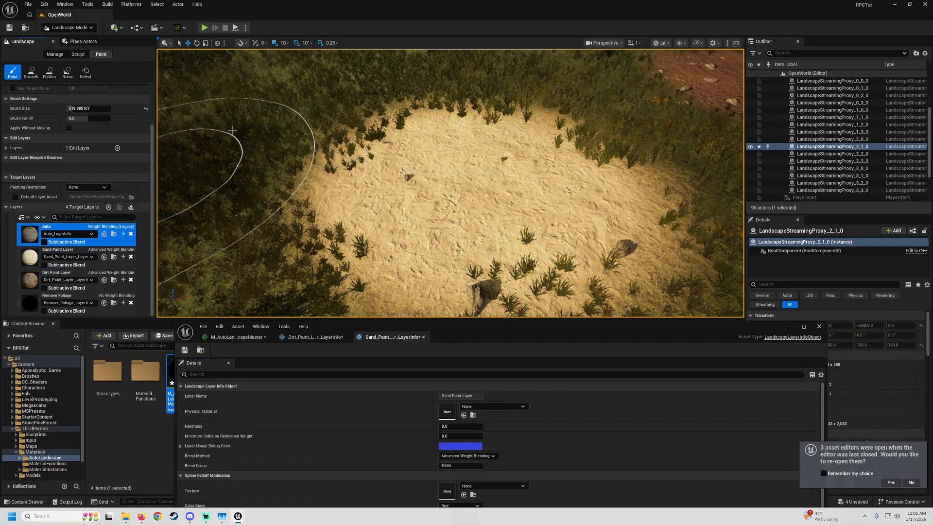
pyautogui.moveTo(552, 275); pyautogui.dragTo(651, 275, button='right')
pyautogui.click(56, 254)
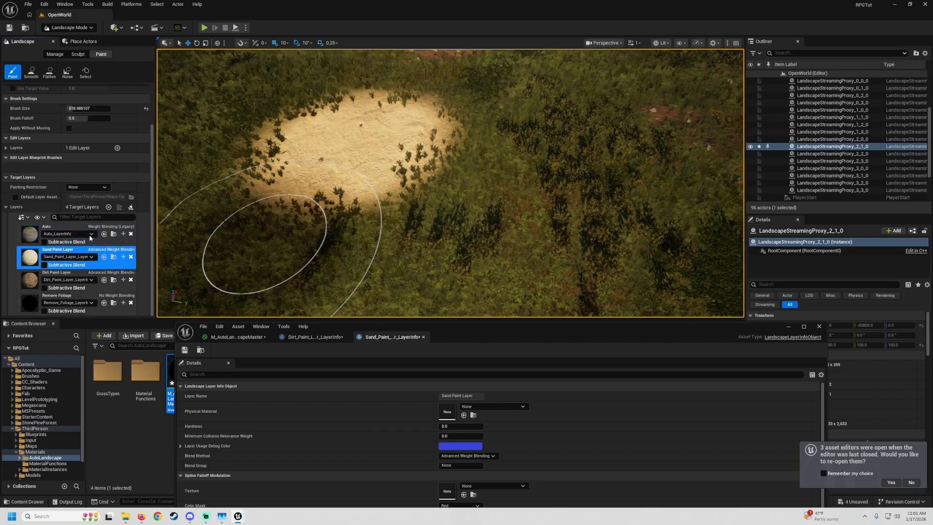
pyautogui.moveTo(254, 209)
pyautogui.keyDown('shift'); pyautogui.mouseDown()
pyautogui.moveTo(342, 148)
pyautogui.moveTo(415, 164)
pyautogui.moveTo(426, 140)
pyautogui.moveTo(433, 160)
pyautogui.mouseUp(); pyautogui.keyUp('shift')
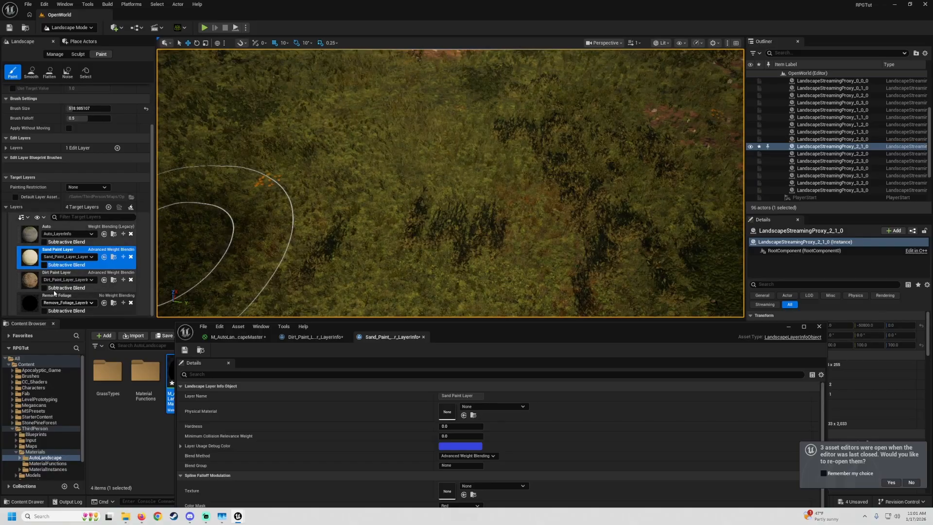
# Step: With the Dirt Paint Layer selected, survey the painted patches across the landscape and decline to reopen the previously open asset editors
pyautogui.click(60, 272)
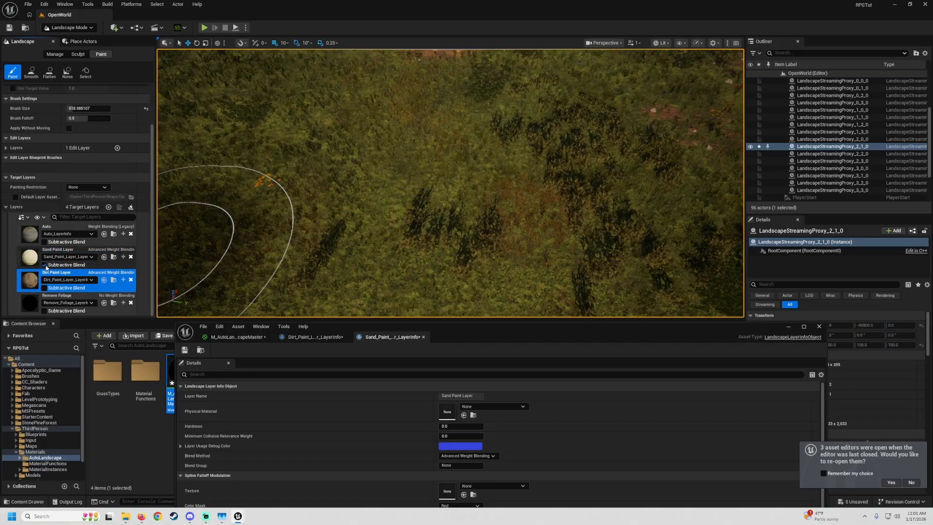
pyautogui.moveTo(466, 180)
pyautogui.mouseDown(button='right')
pyautogui.moveTo(474, 132)
pyautogui.moveTo(466, 181)
pyautogui.mouseUp(button='right')
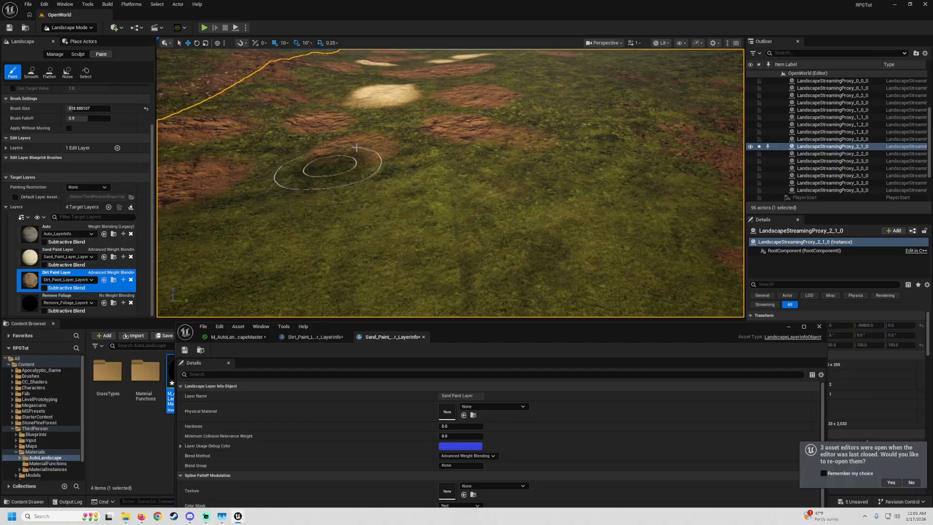
pyautogui.moveTo(291, 186); pyautogui.dragTo(221, 181, button='right')
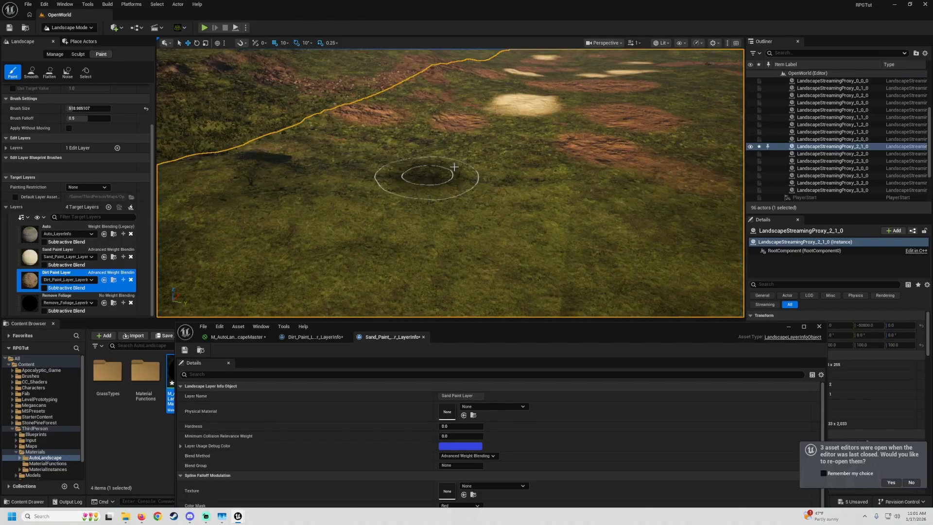
pyautogui.moveTo(454, 167); pyautogui.dragTo(504, 189, button='right')
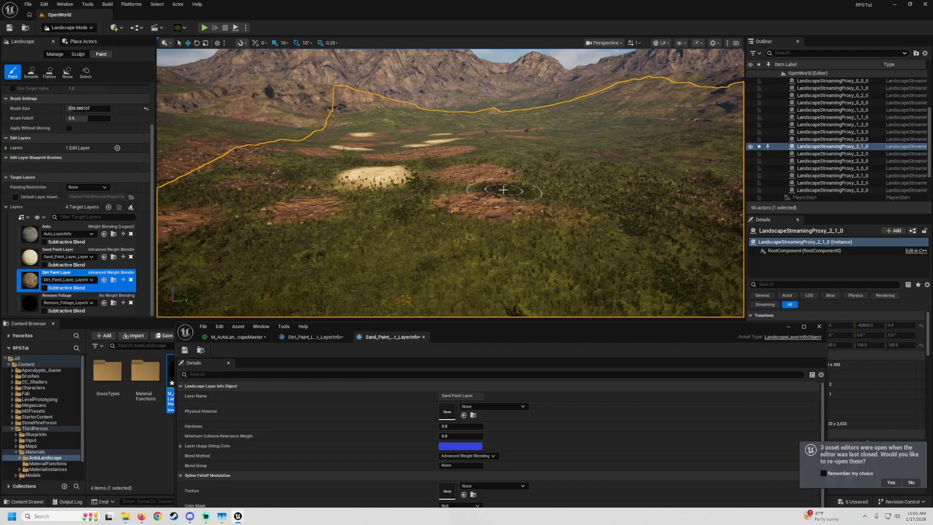
pyautogui.press('a')
pyautogui.moveTo(503, 189); pyautogui.dragTo(472, 181, button='right')
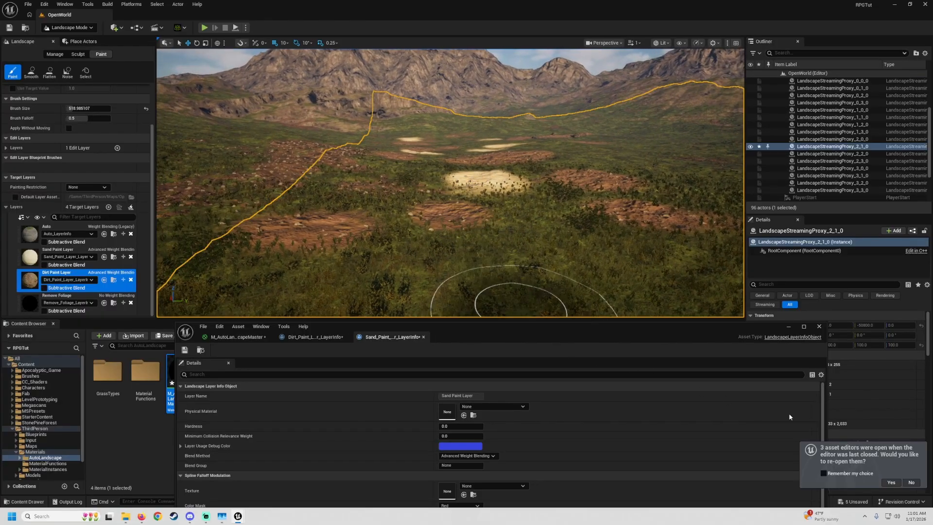
pyautogui.click(910, 482)
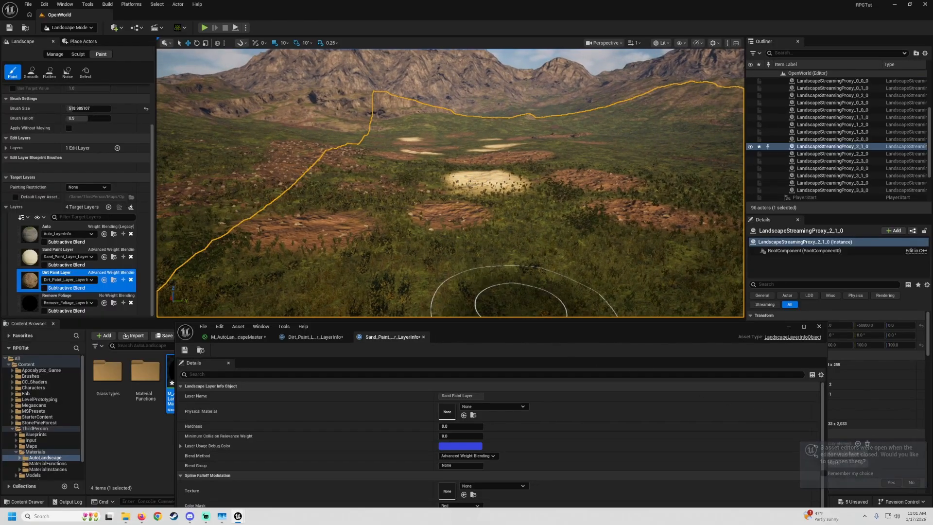